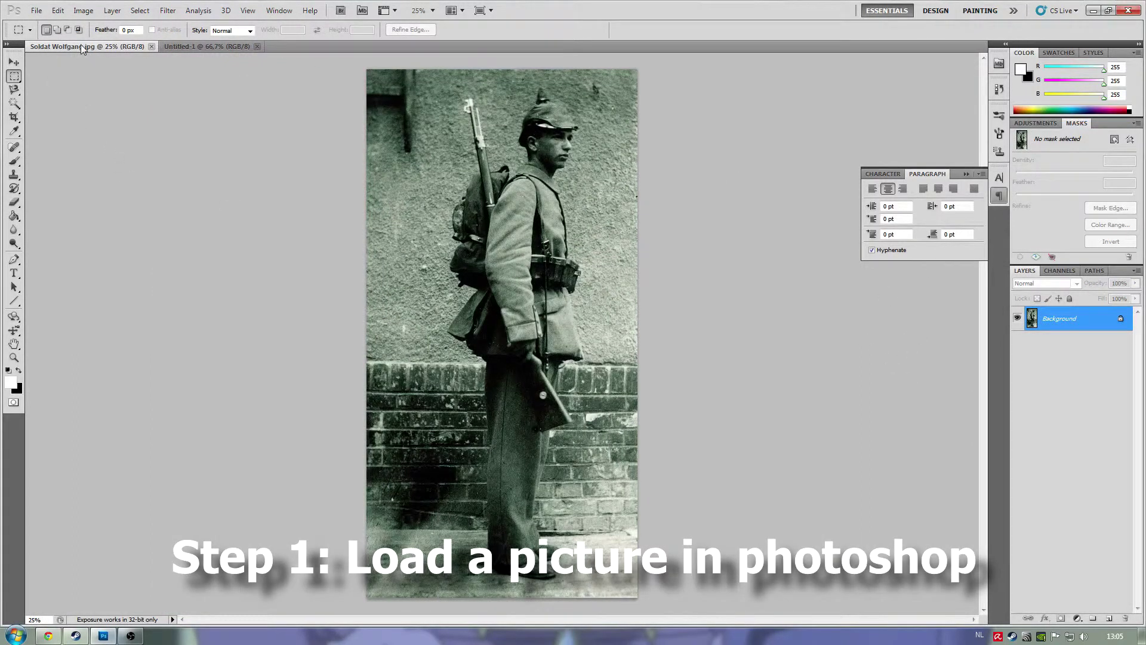
Select all of Soldat Wolfgang.jpg and switch to the blank Untitled-1 square document.
key("ctrl+a")
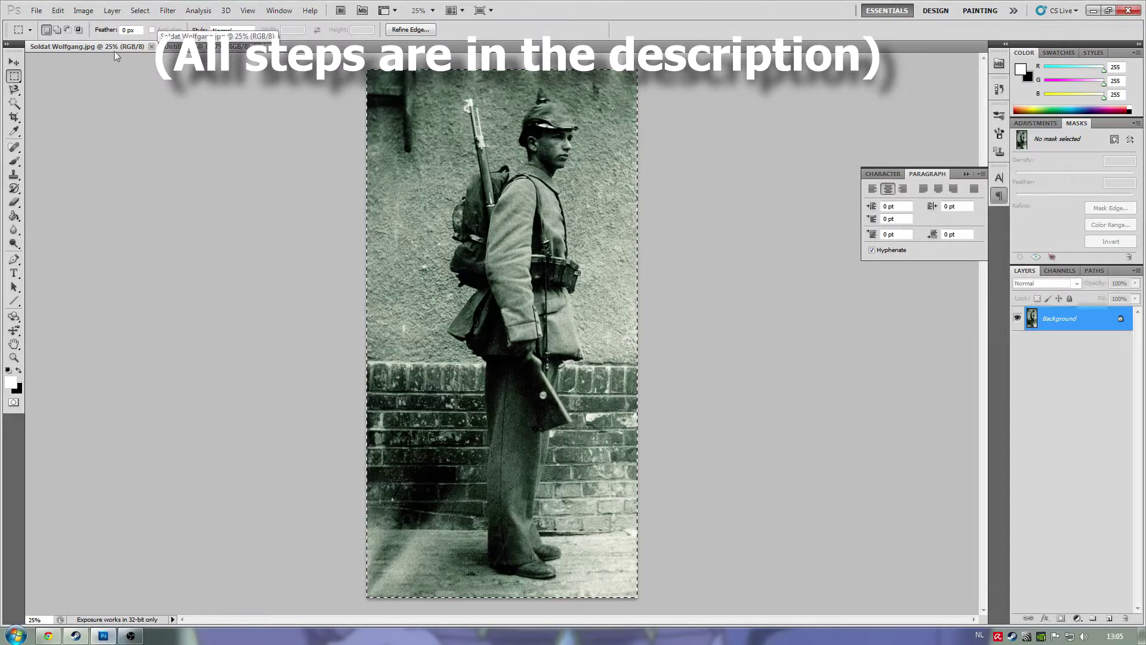
left_click(216, 52)
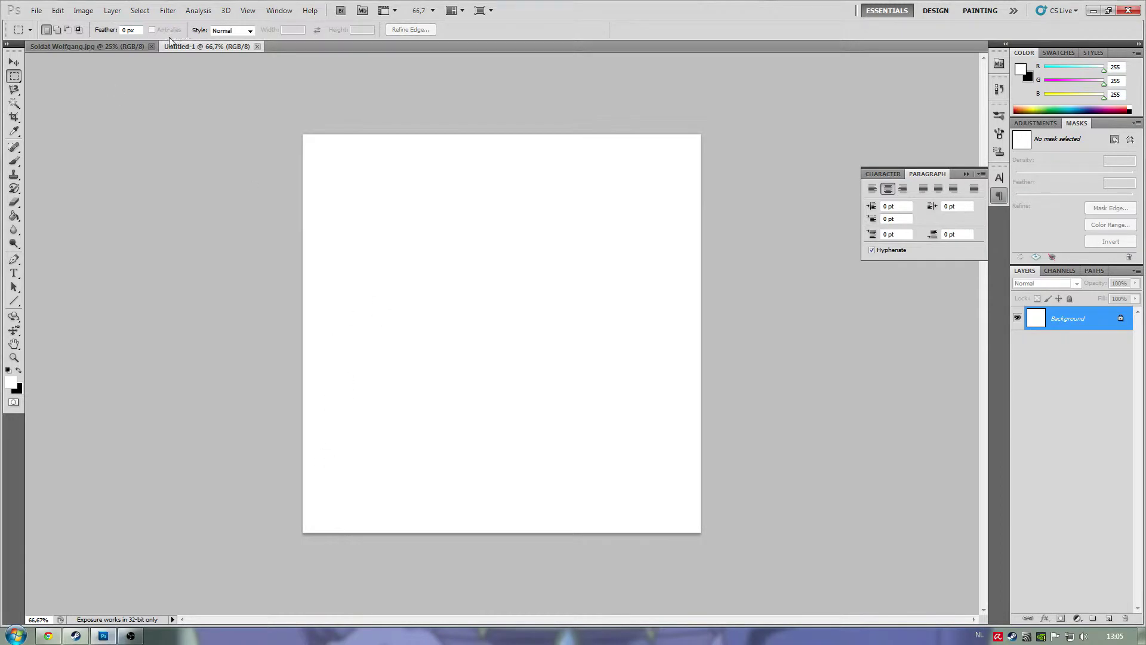
Paste the soldier photo into Untitled-1 as Layer 1 and nudge it slightly upward.
key("ctrl+v")
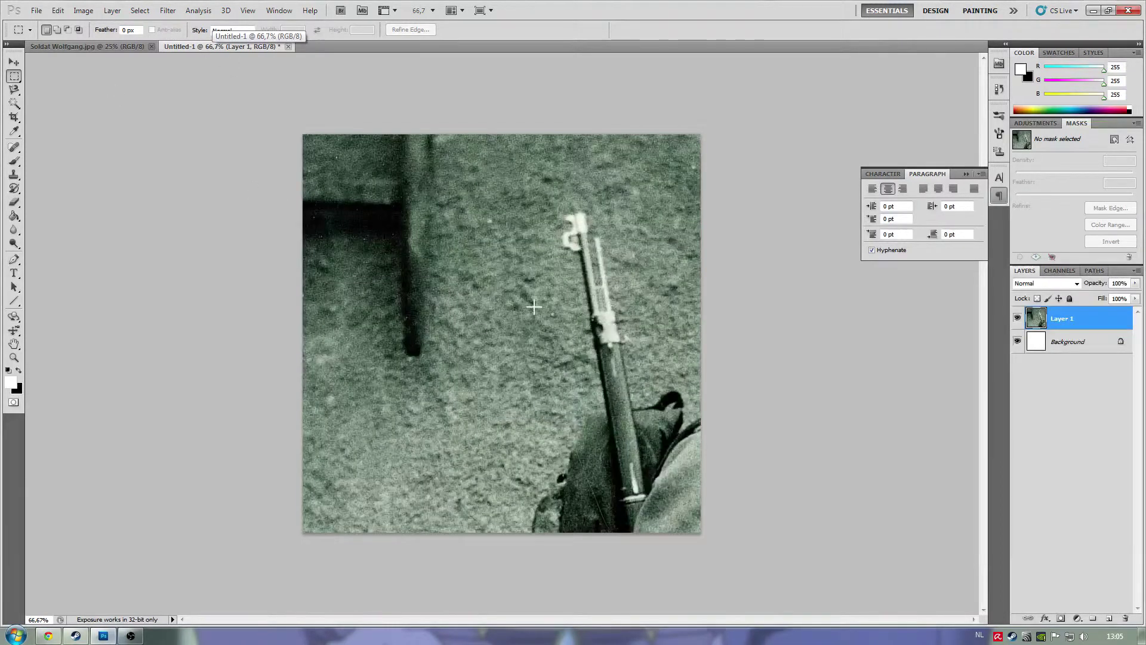
scroll(519, 307, "down", 3)
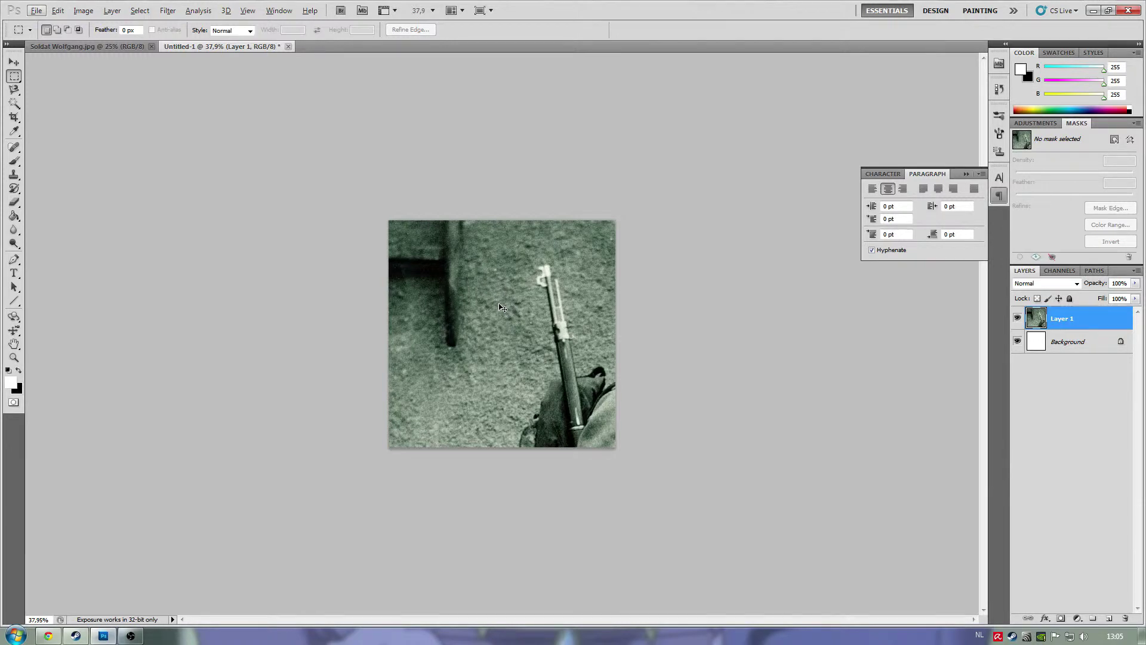
left_click(14, 62)
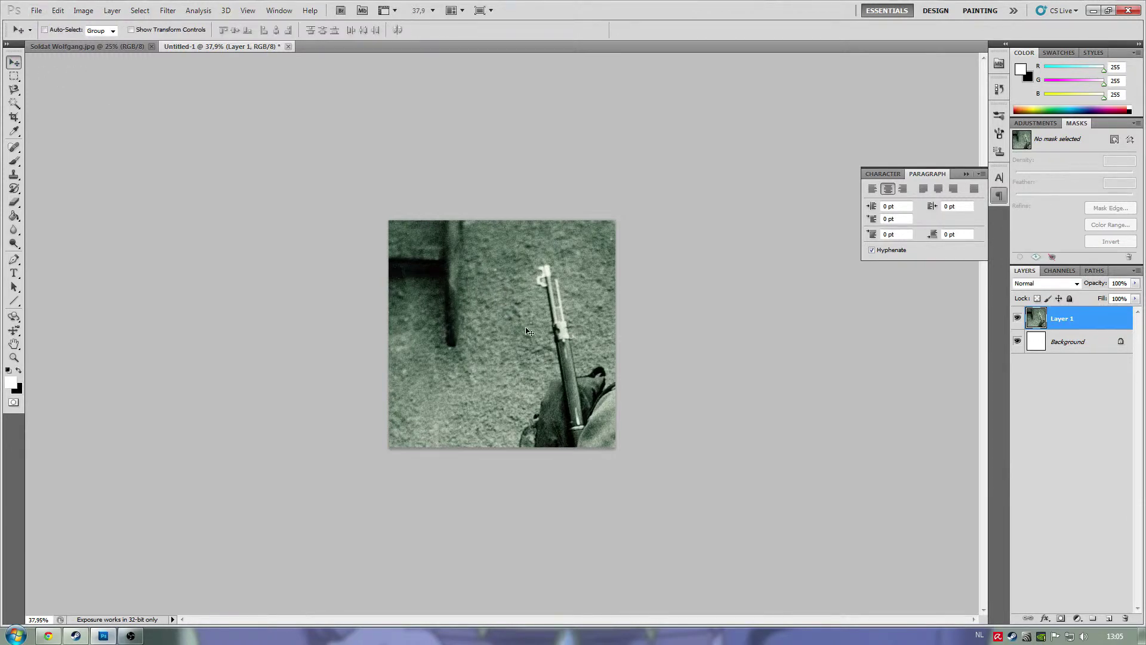
left_click_drag(530, 332, 533, 325)
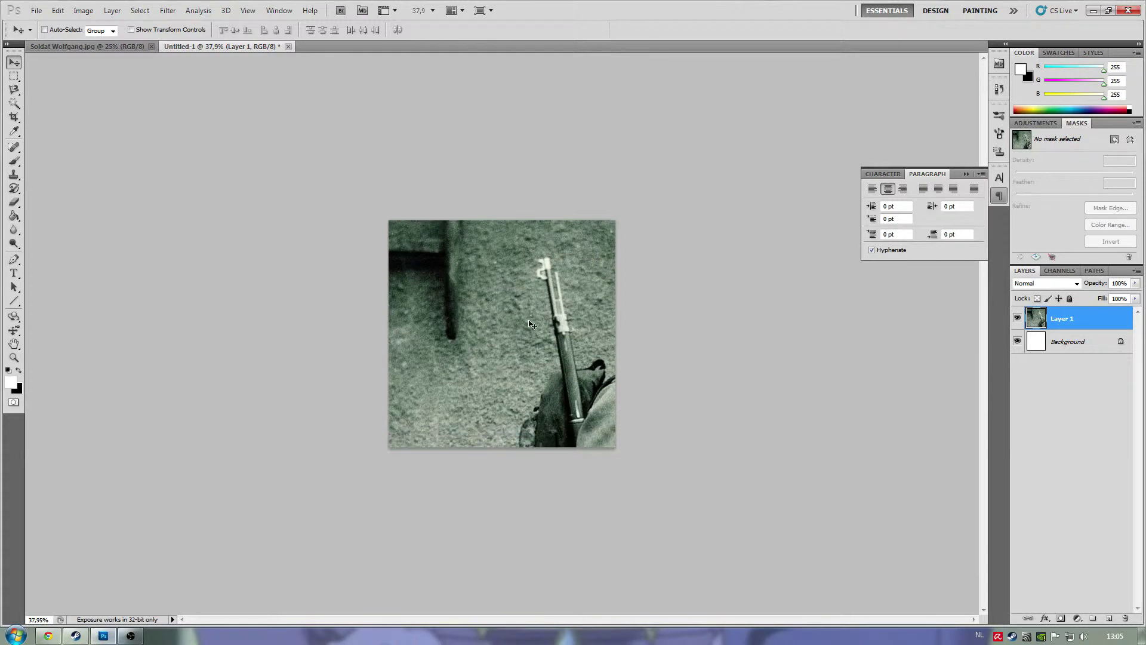
scroll(533, 324, "up", 2, "alt")
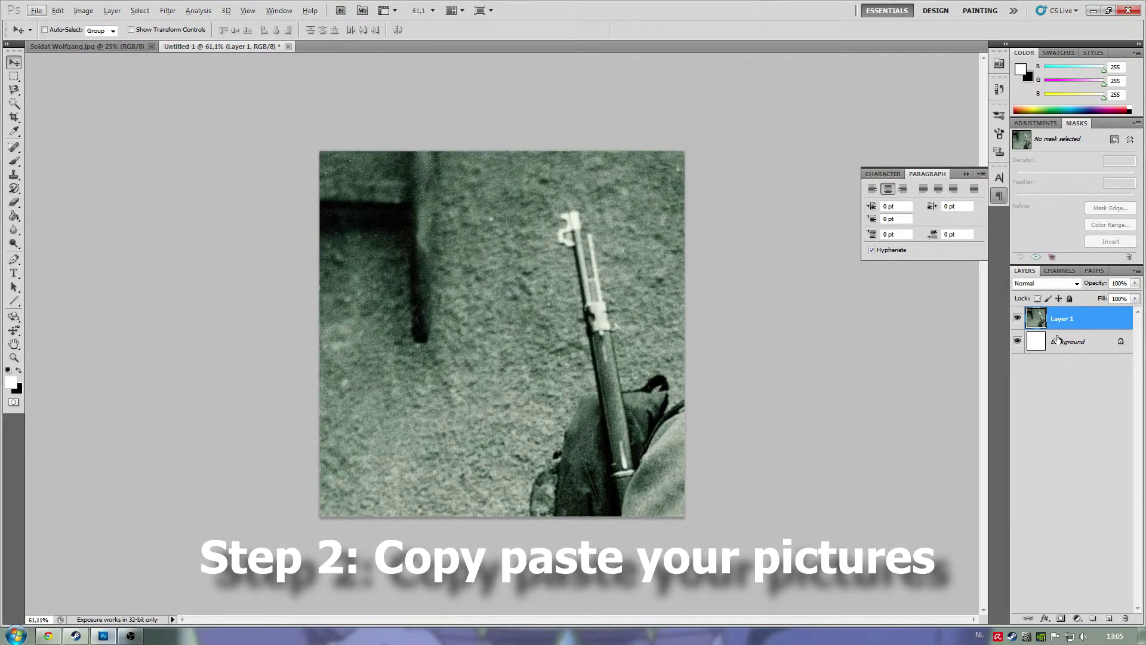
In the soldier photo, marquee-select the upper part of the image.
left_click(90, 46)
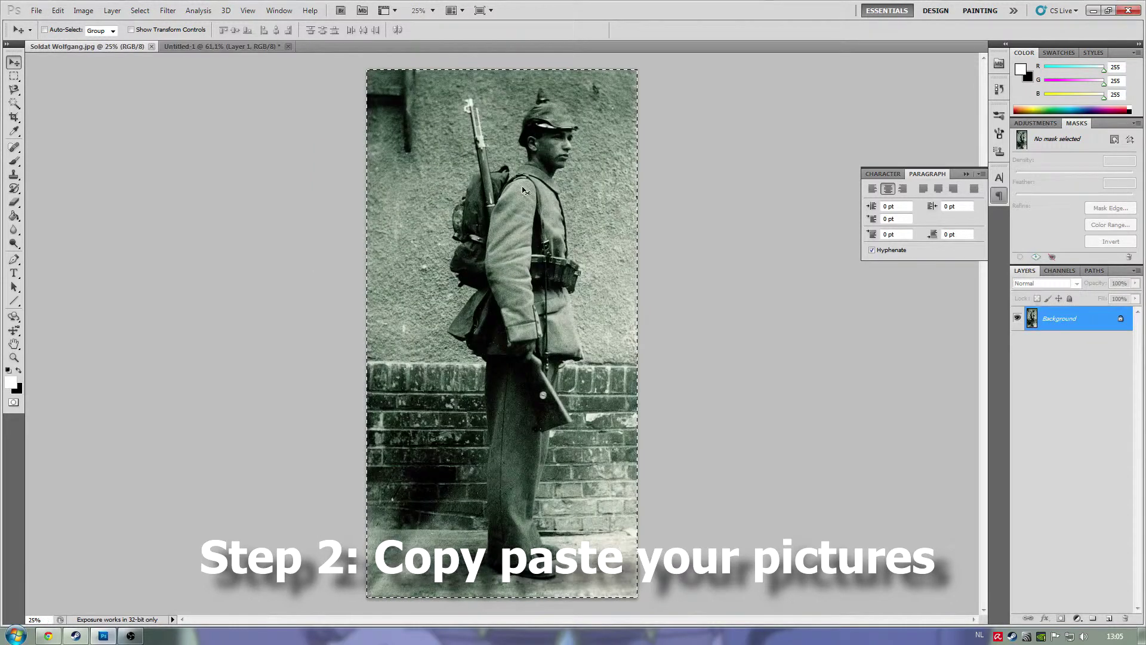
left_click(14, 76)
left_click(499, 152)
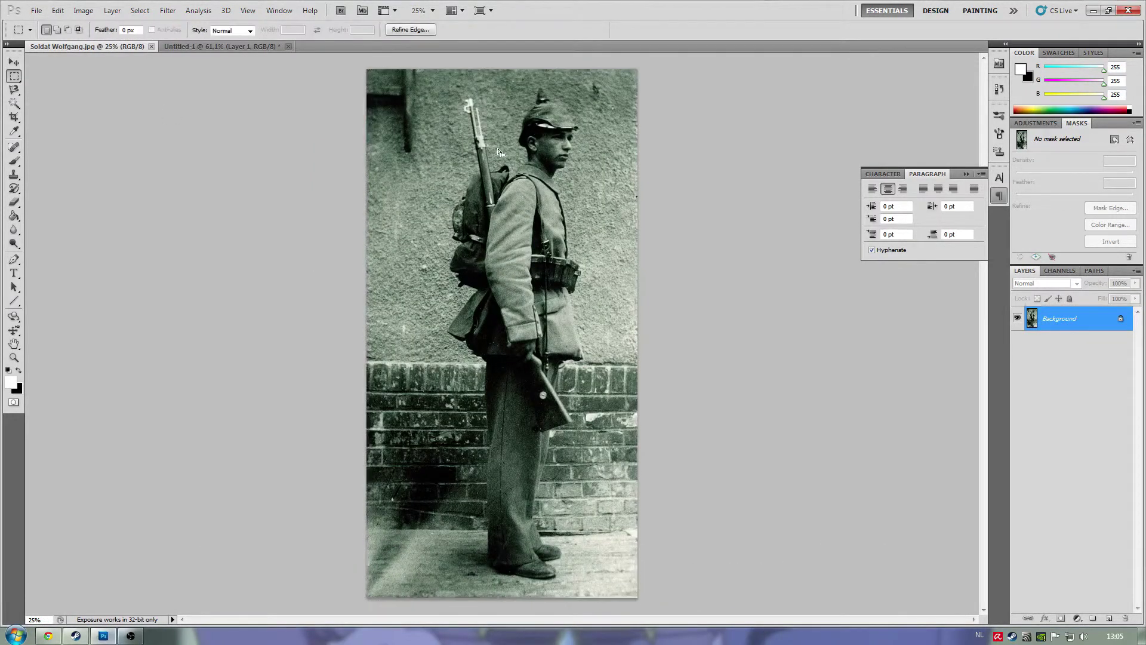
scroll(496, 117, "up", 2)
scroll(503, 156, "up", 2)
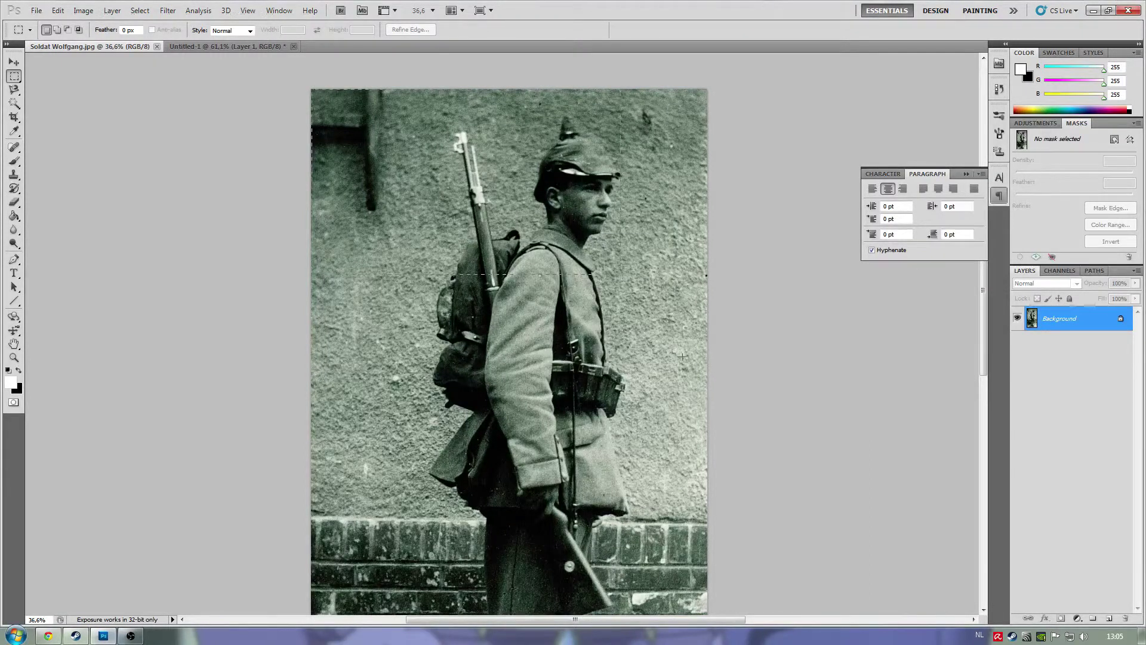
left_click_drag(312, 89, 672, 445)
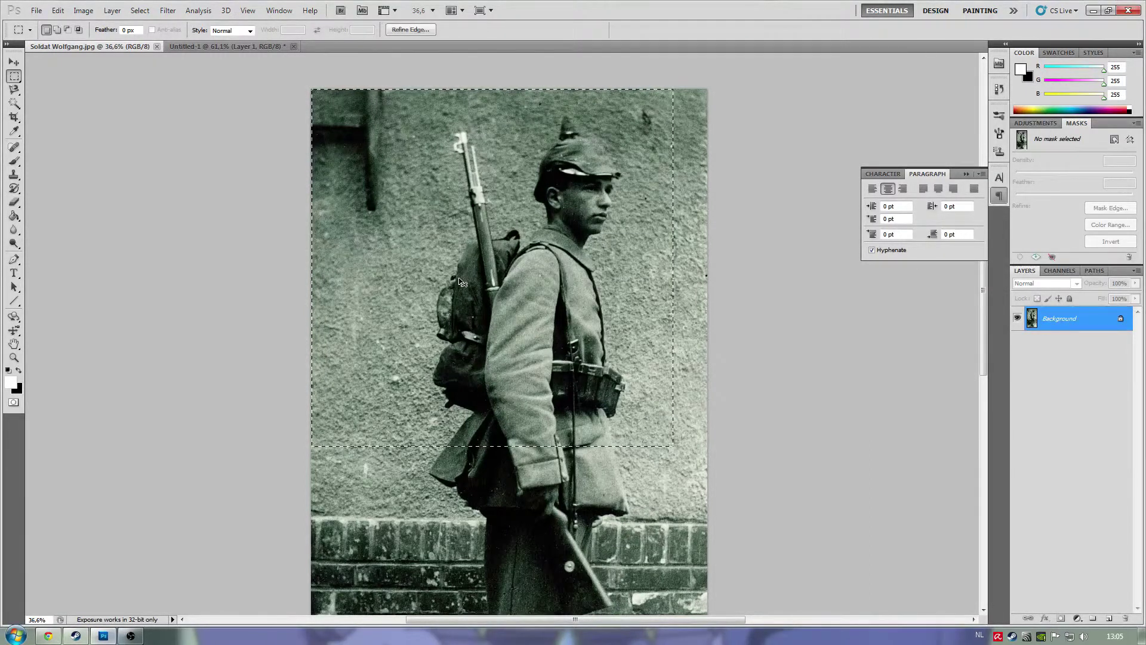
Paste the cropped part into Untitled-1, undo it, and reselect the whole soldier photo.
left_click(178, 47)
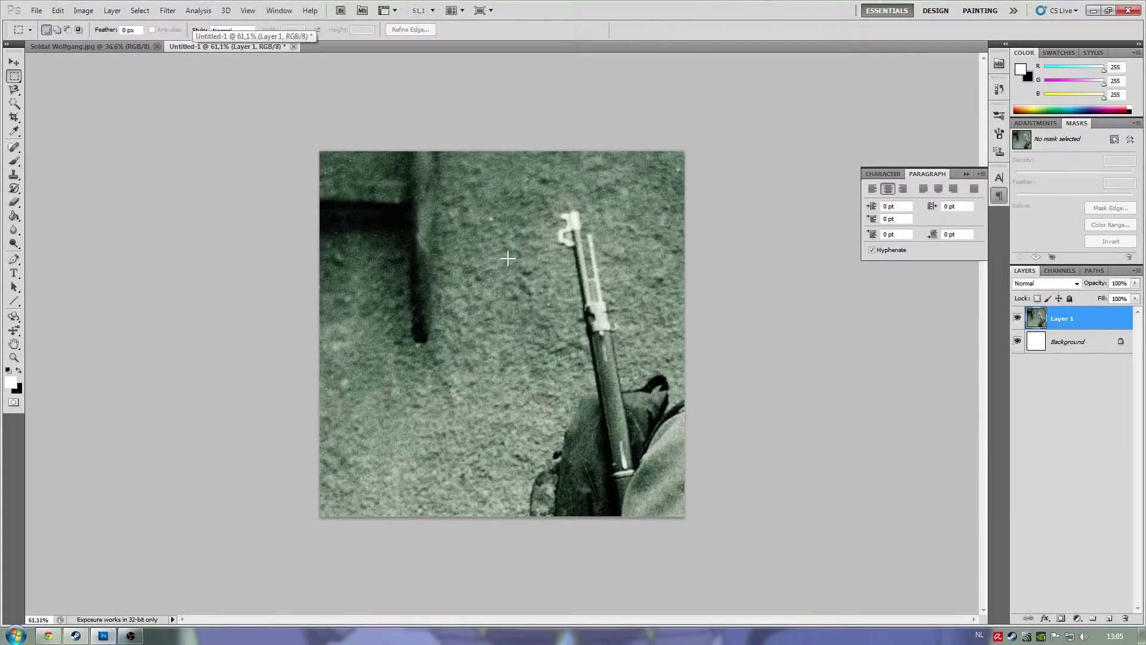
key("ctrl+v")
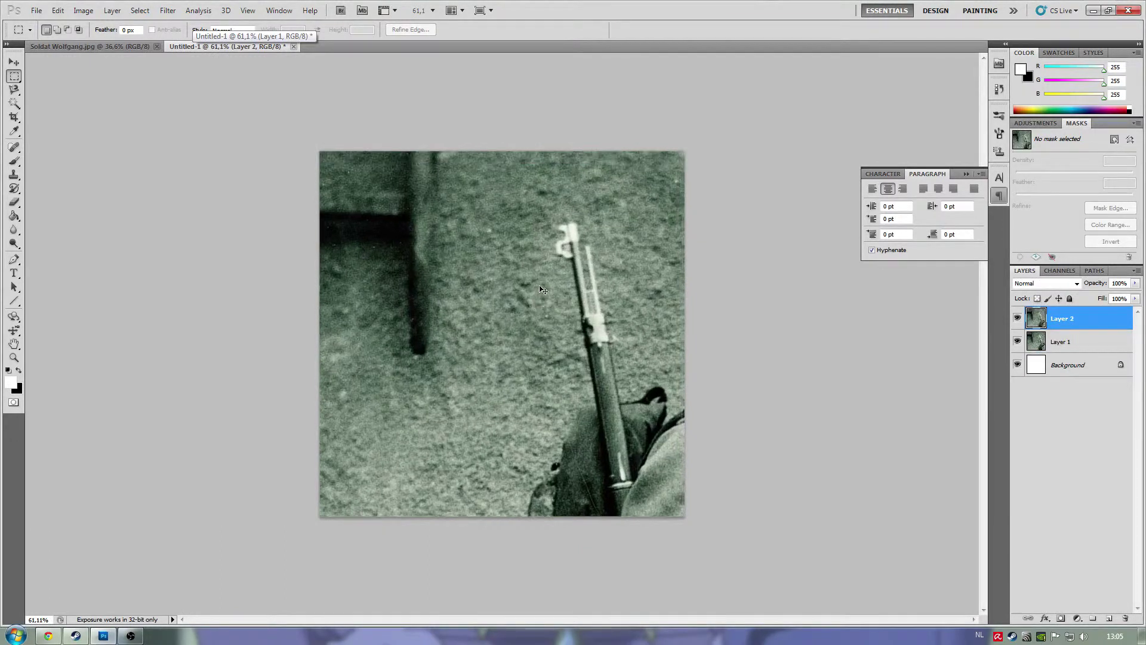
key("ctrl+z")
left_click(121, 46)
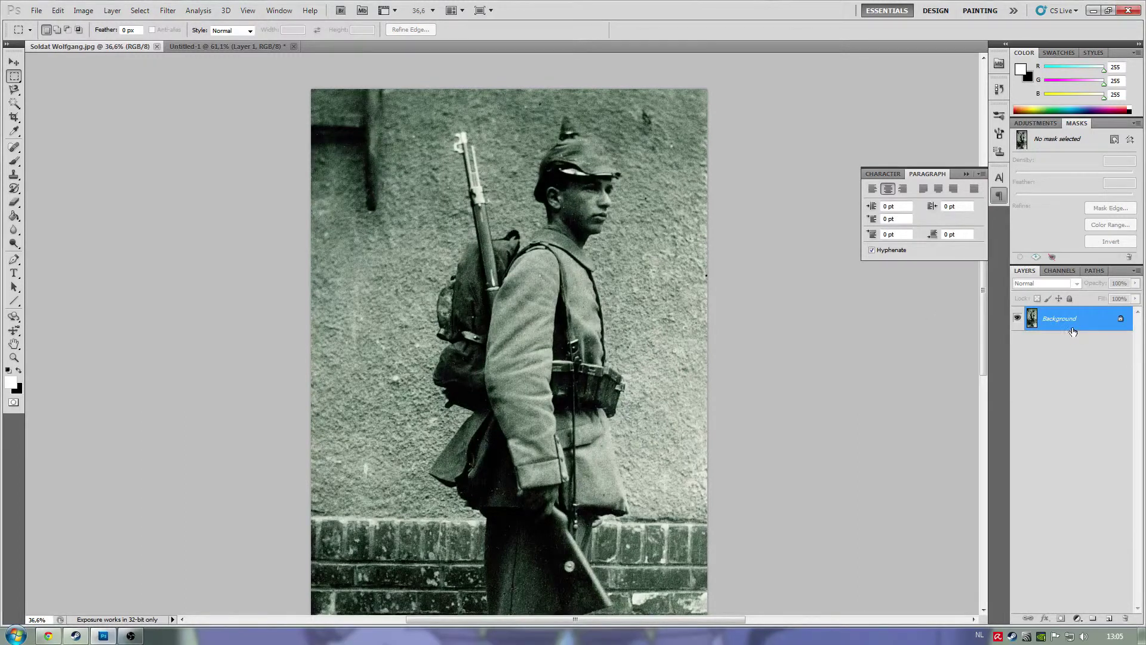
key("ctrl+a")
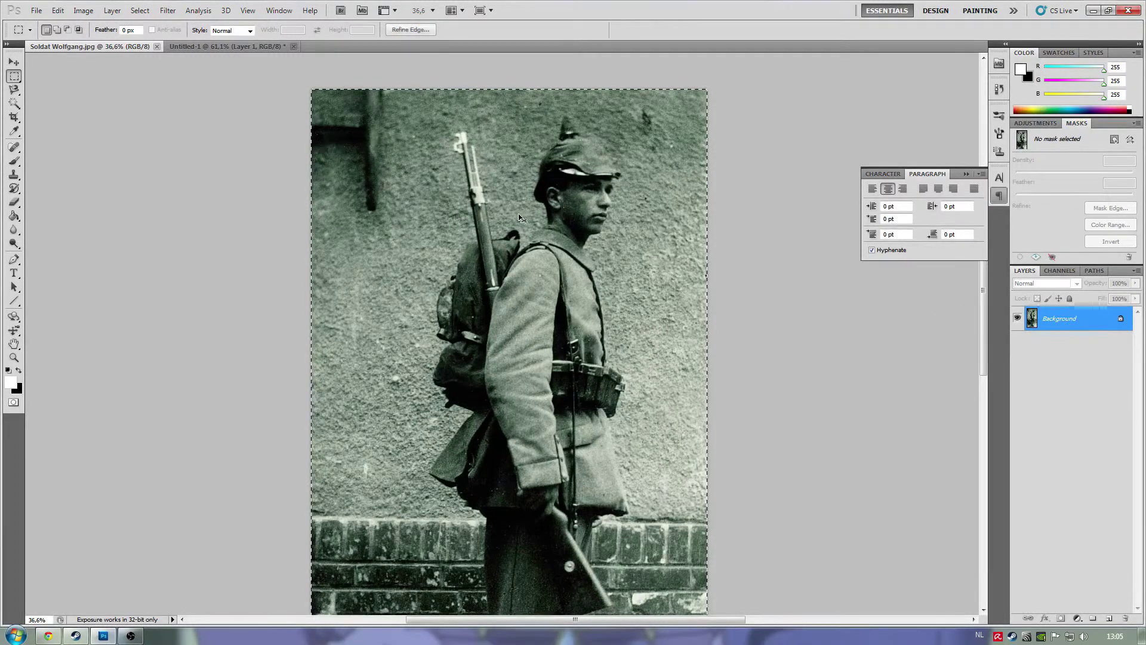
Paste the full soldier photo into Untitled-1 as Layer 2 and scale it to 29.55%.
left_click(226, 47)
key("ctrl+v")
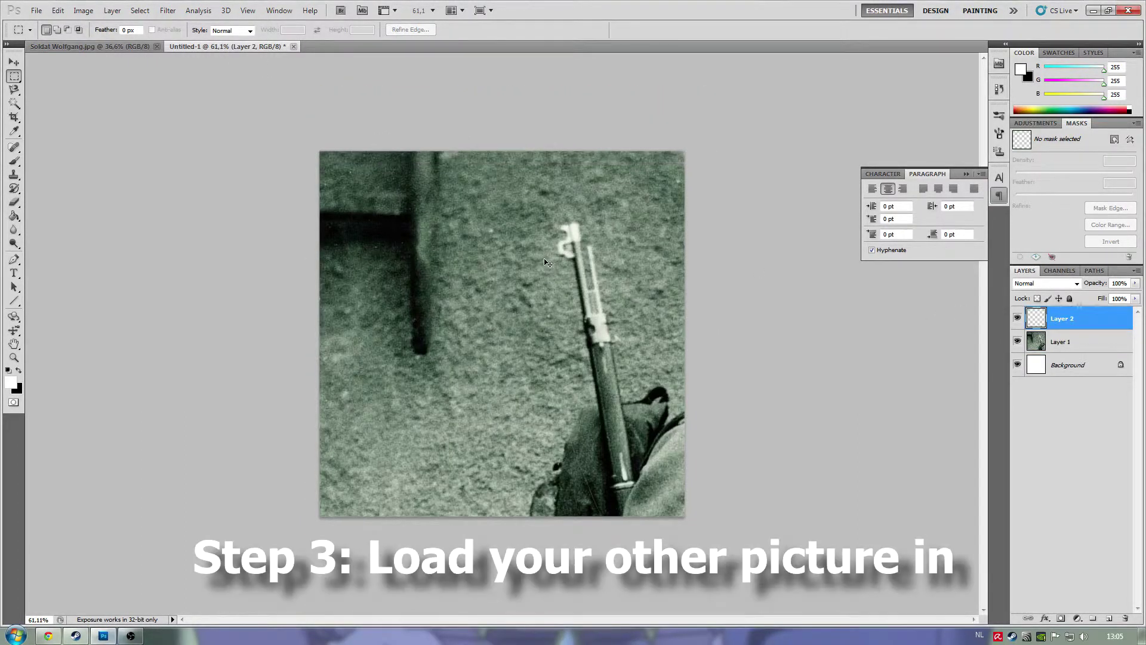
key("ctrl+t")
key("ctrl+0")
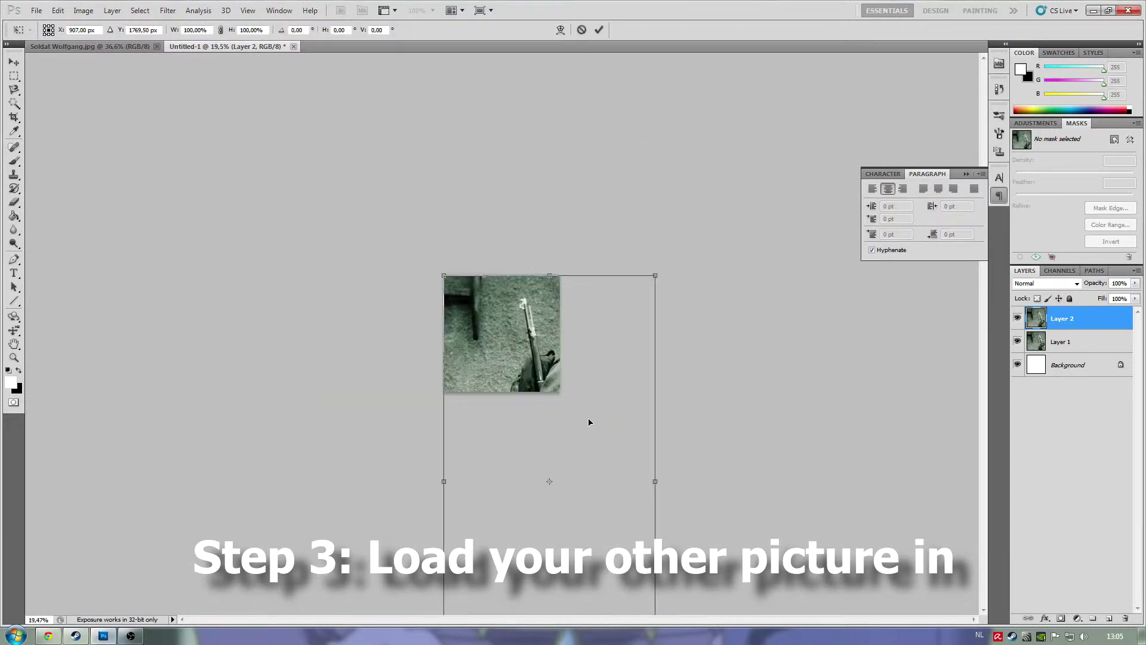
key("ctrl+minus")
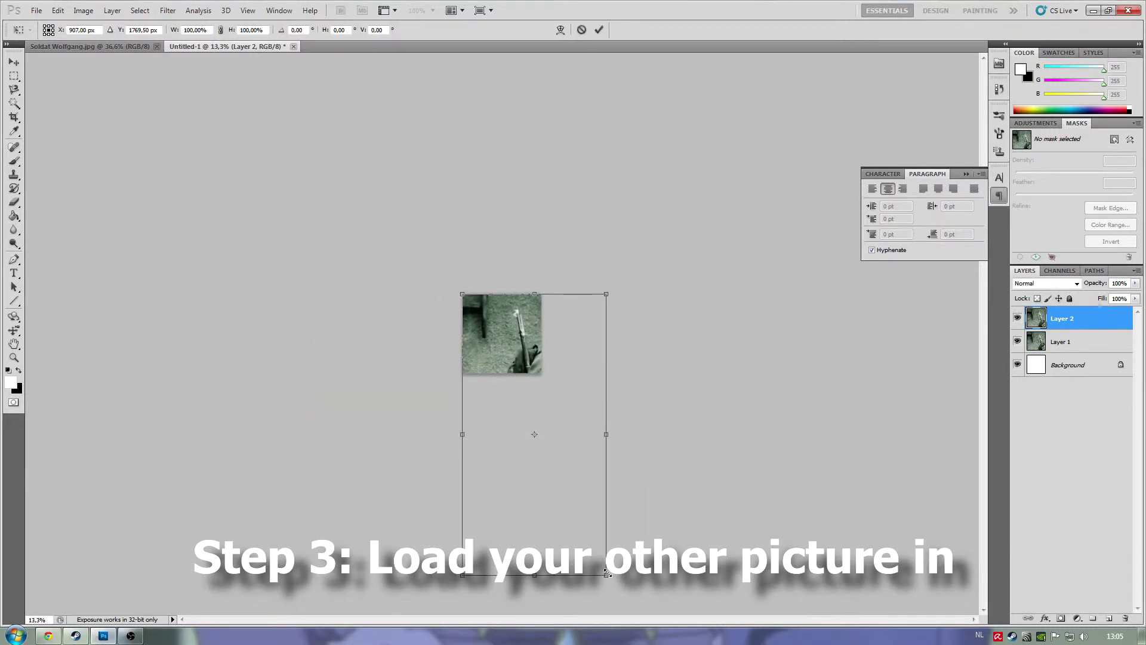
left_click_drag(607, 574, 525, 369)
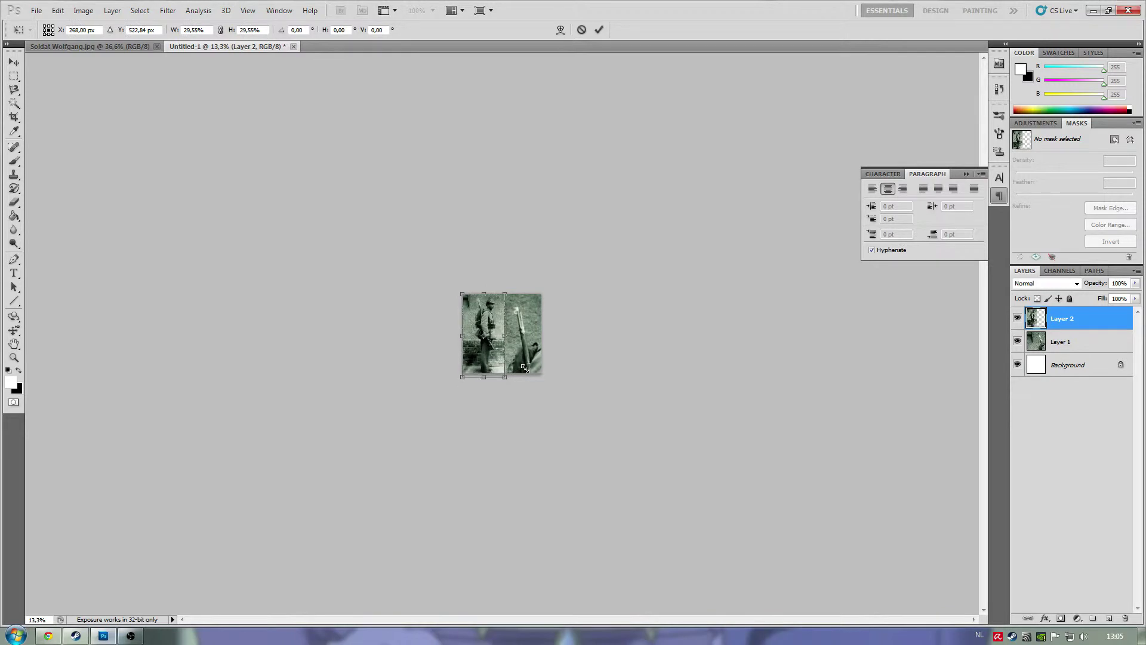
left_click(13, 62)
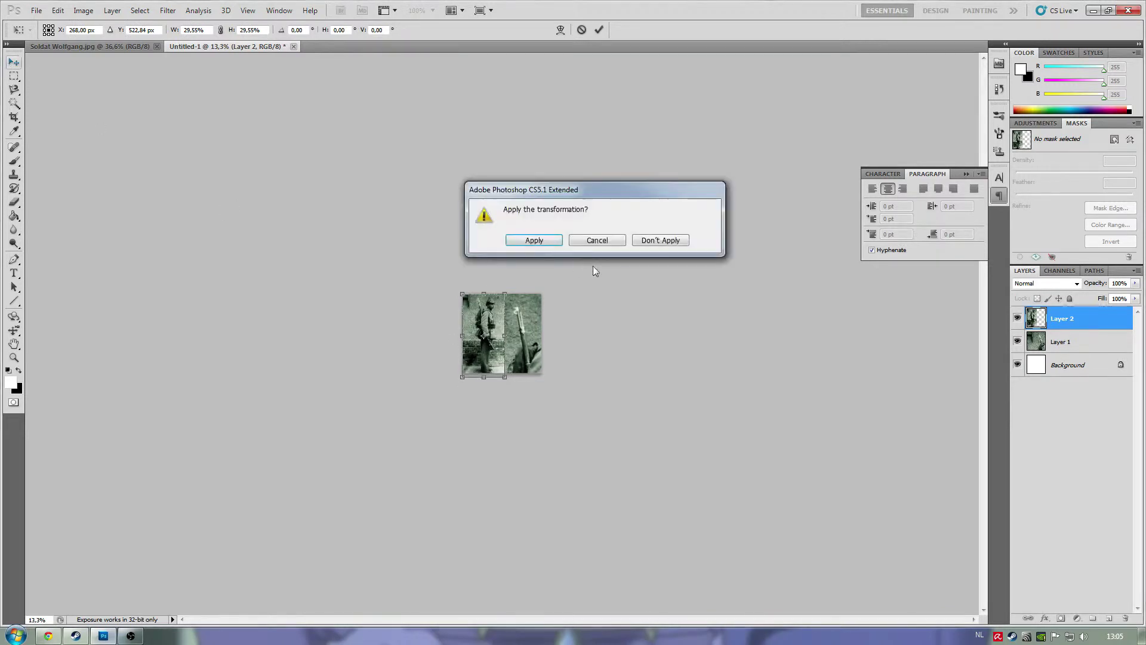
left_click(536, 240)
Toggle Layer 2 and Layer 1 visibility to compare them, then make Layer 1 active.
key("ctrl+plus")
key("ctrl+plus")
key("ctrl+plus")
key("ctrl+plus")
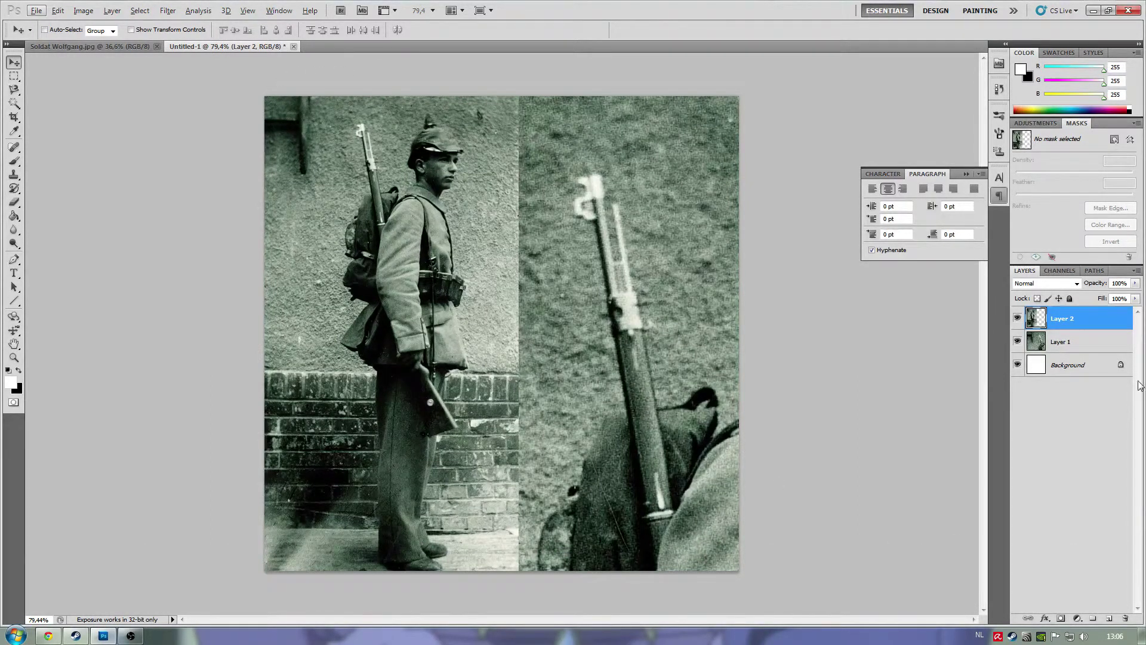
left_click(1020, 318)
left_click(1020, 318)
left_click(1018, 341)
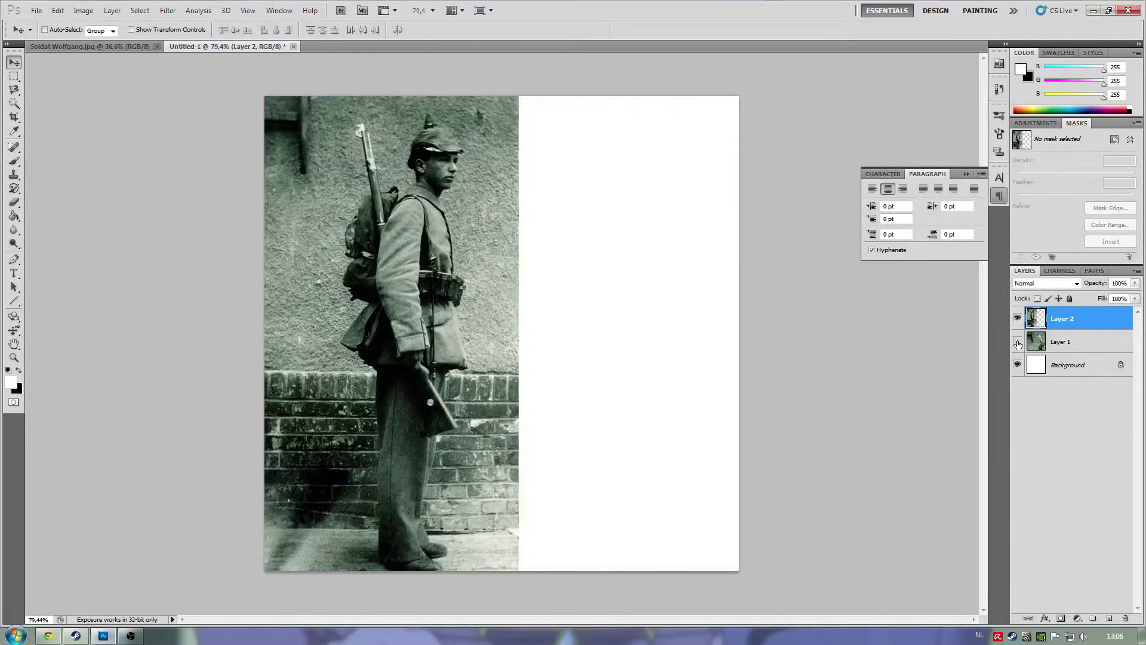
left_click(1018, 343)
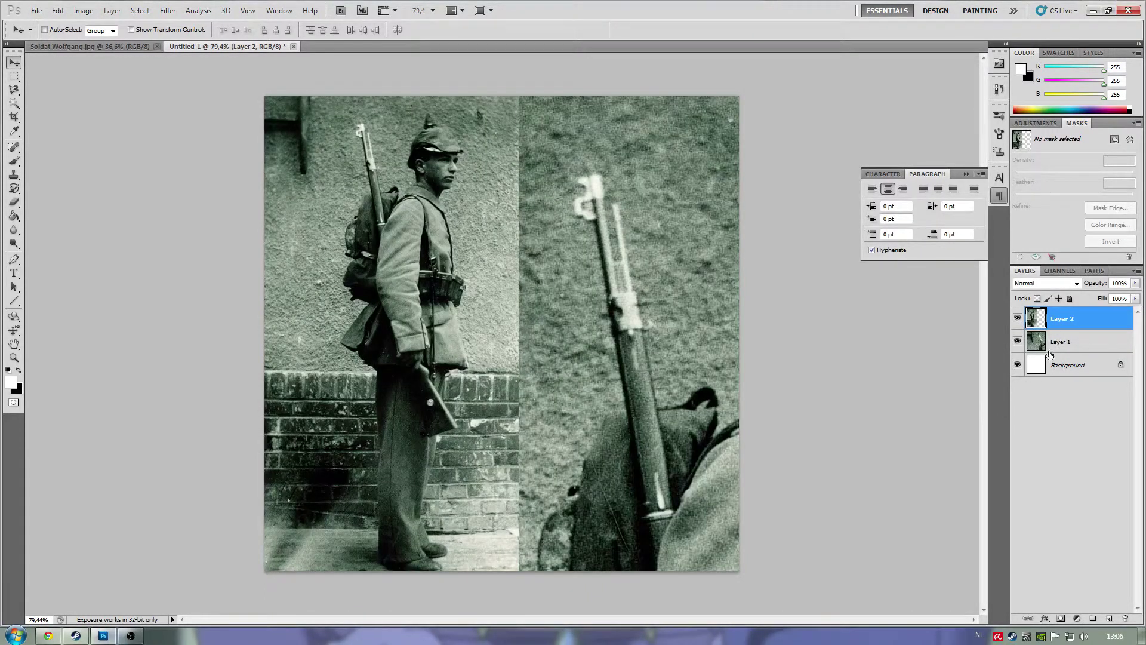
scroll(369, 215, "up", 2)
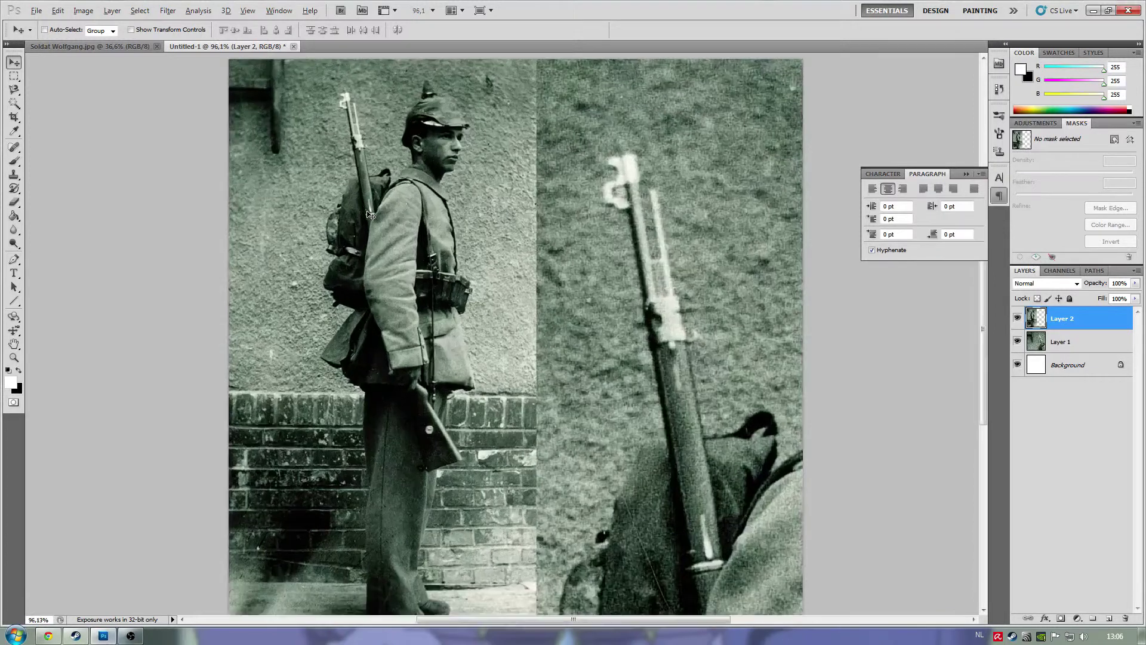
scroll(448, 214, "down", 8)
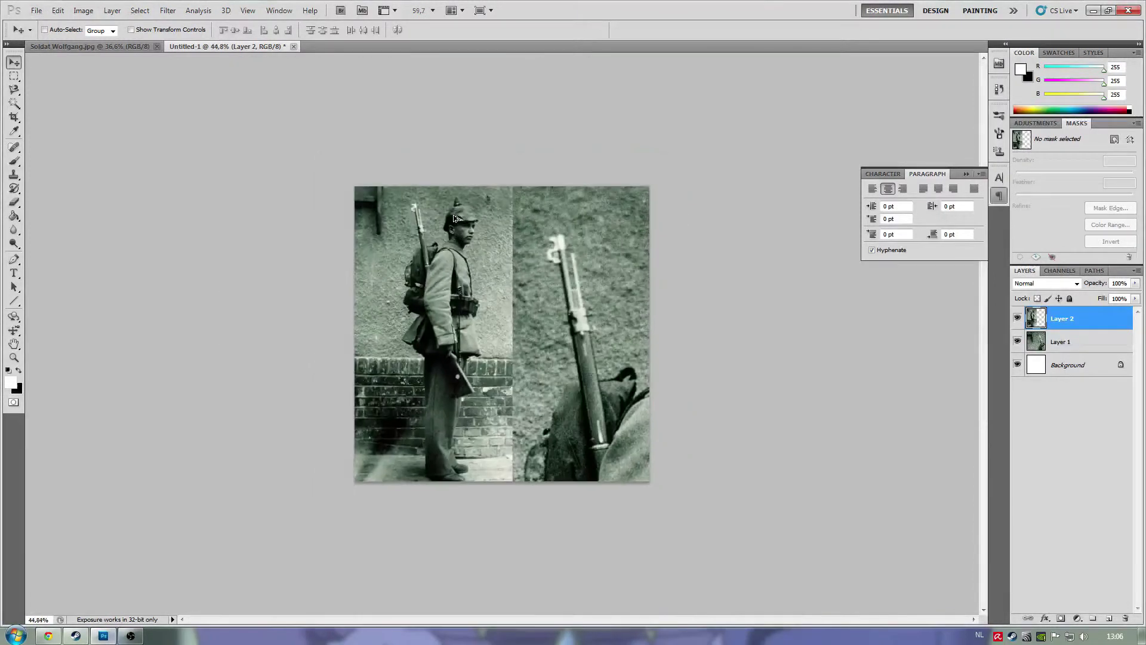
key("alt+bracketleft")
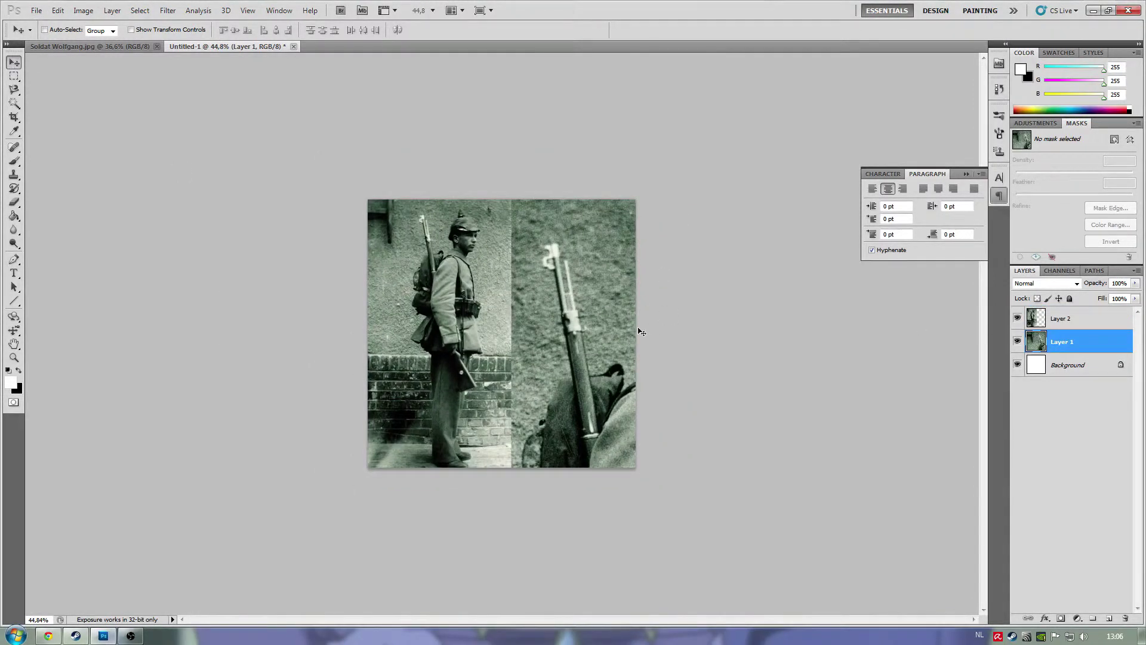
Reposition the layers so the full soldier sits left and the helmeted head close-up right.
left_click_drag(642, 329, 475, 356)
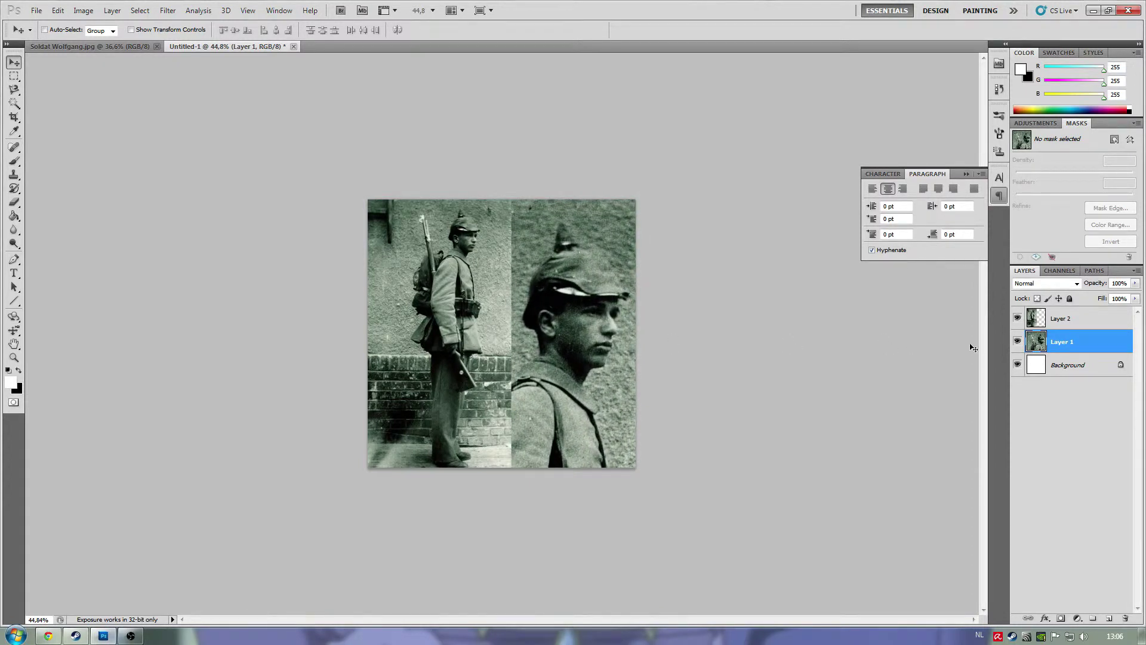
left_click(1092, 321)
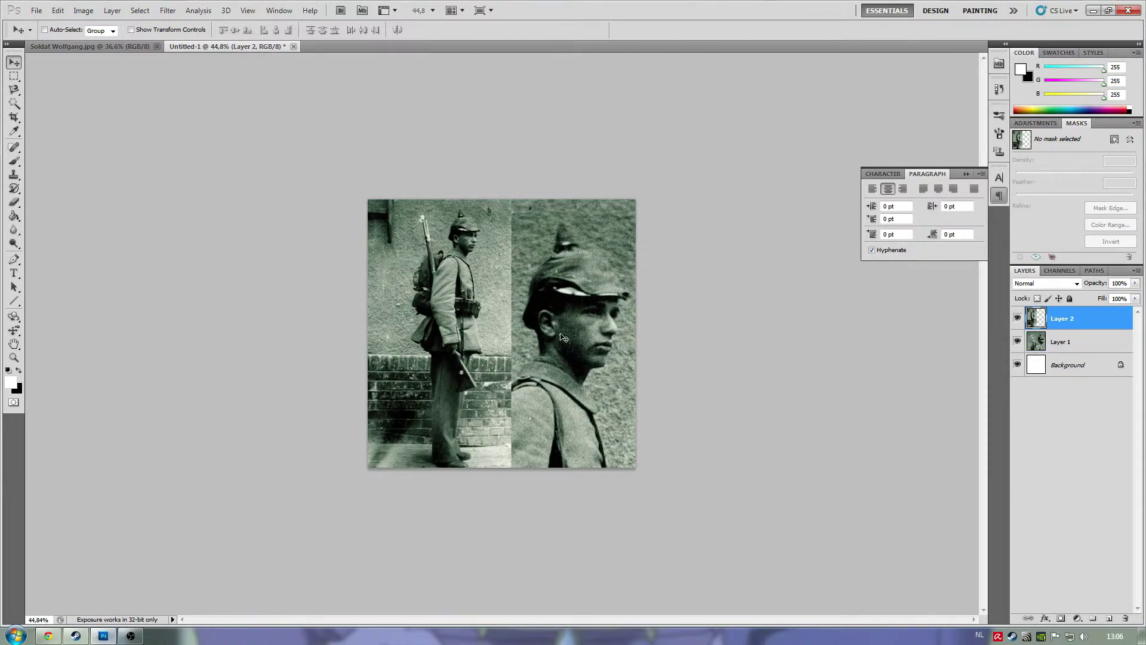
scroll(495, 324, "up", 3)
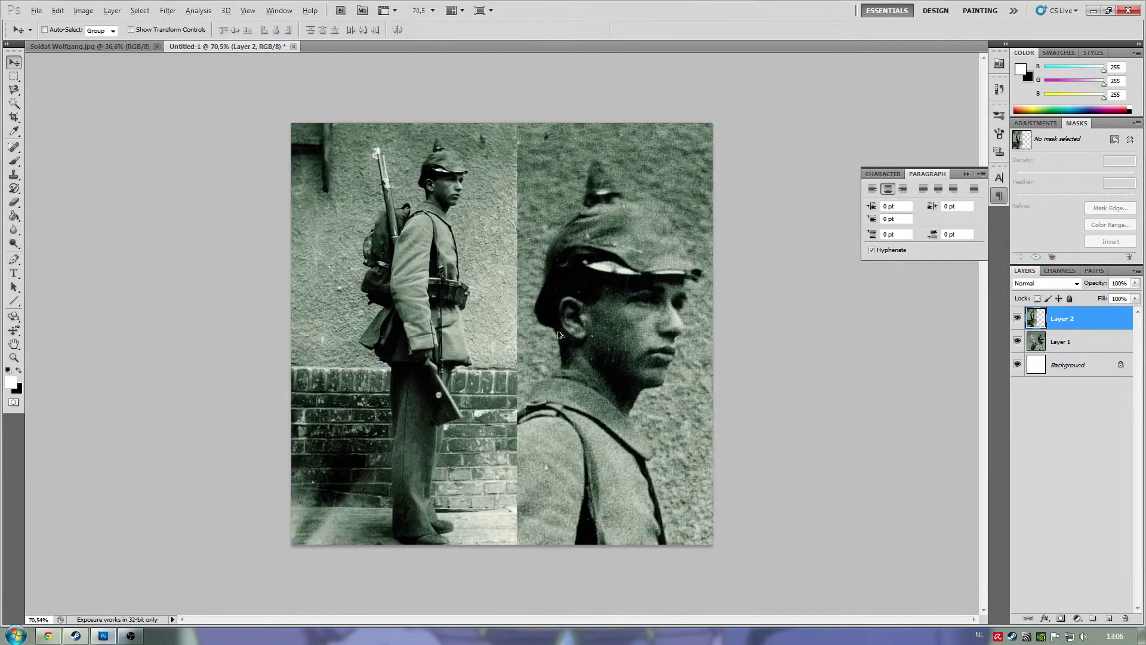
left_click(1059, 340)
left_click_drag(562, 351, 560, 327)
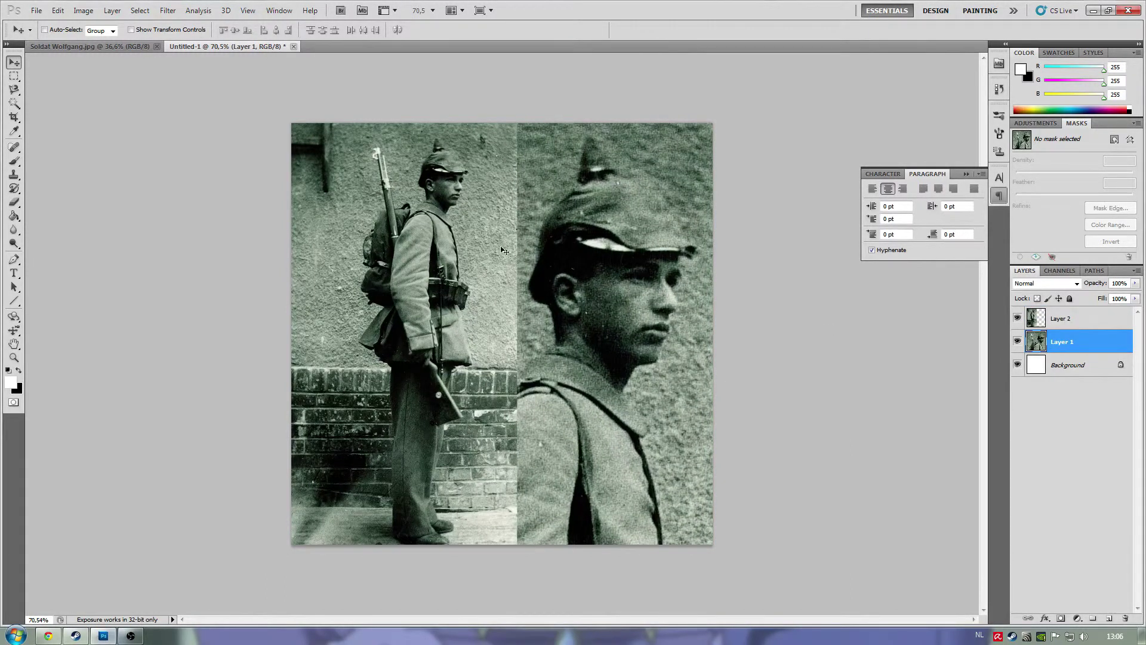
scroll(516, 402, "up", 1)
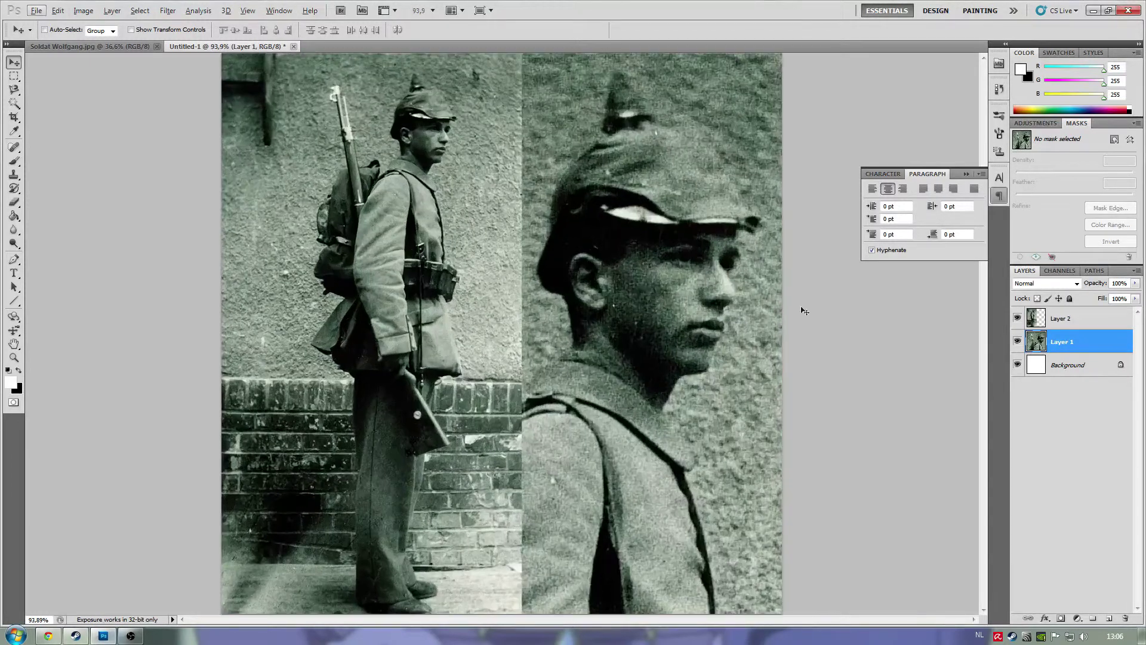
Select the Gradient Tool with the black-and-white preset, then shift the head close-up up and left.
left_click(9, 216)
left_click(58, 222)
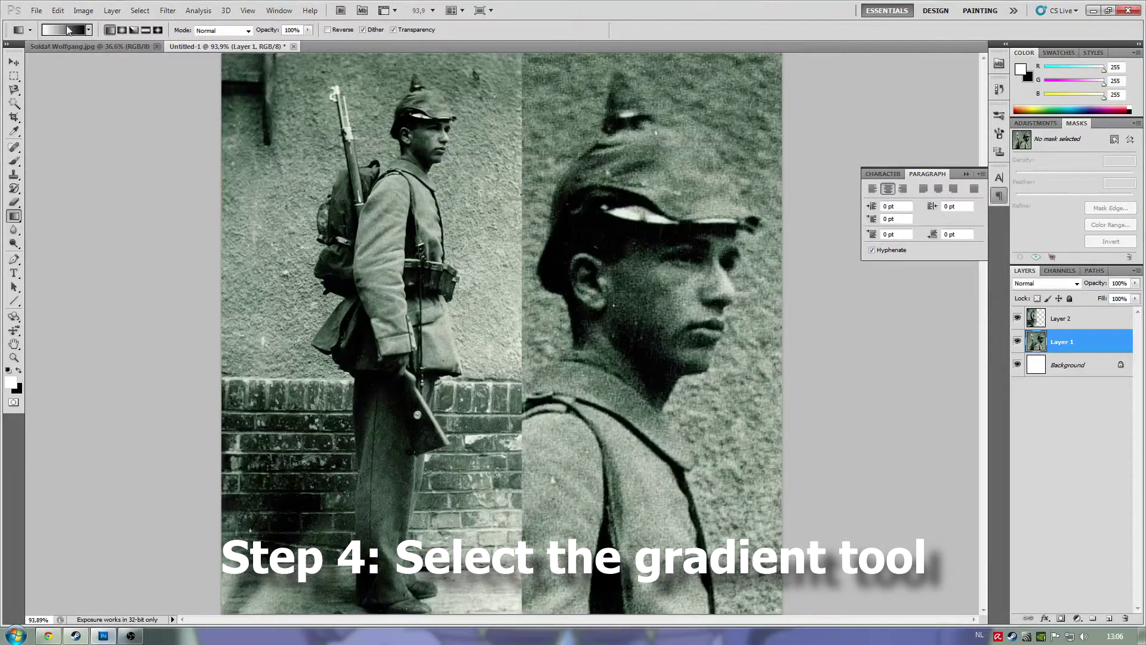
left_click(88, 30)
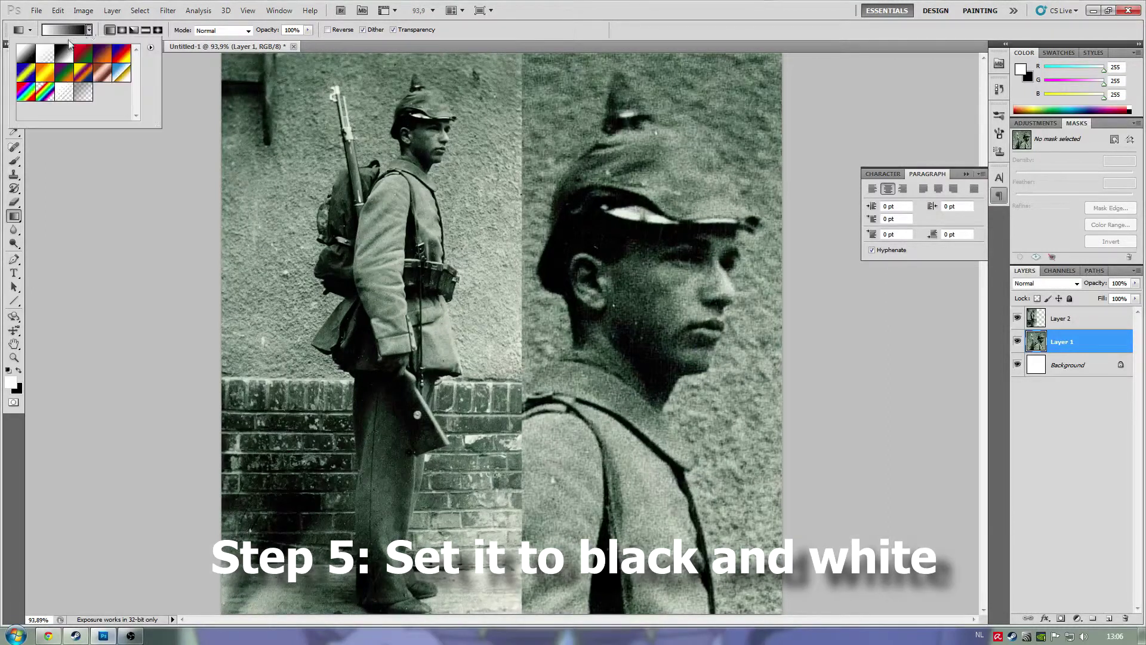
left_click(88, 30)
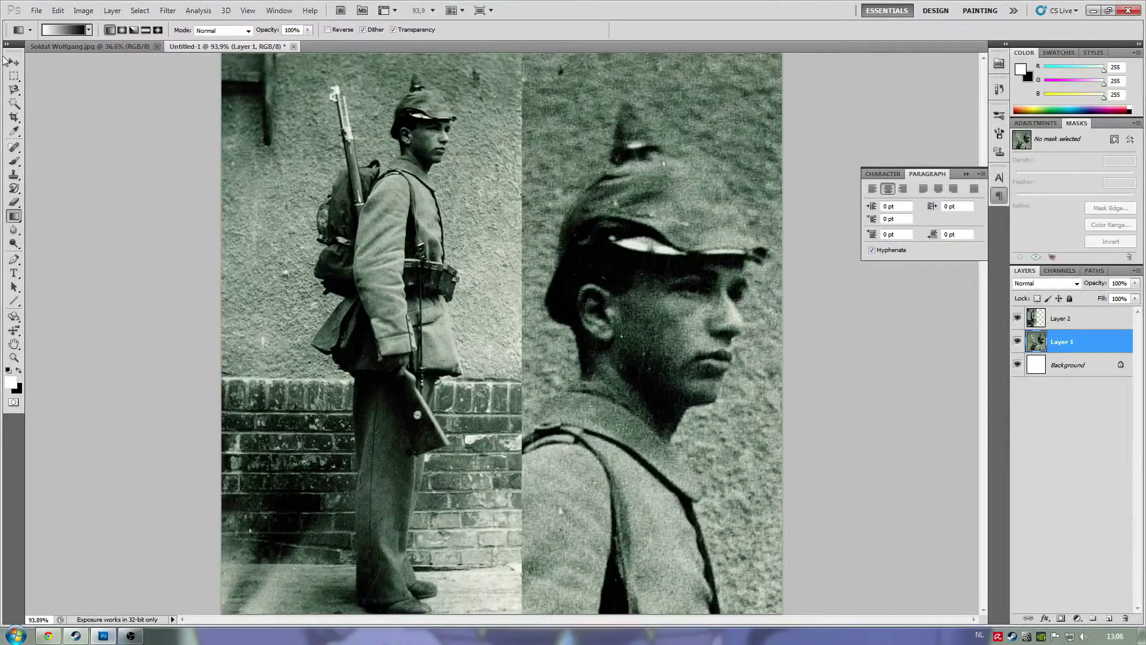
left_click(14, 62)
left_click_drag(610, 335, 572, 285)
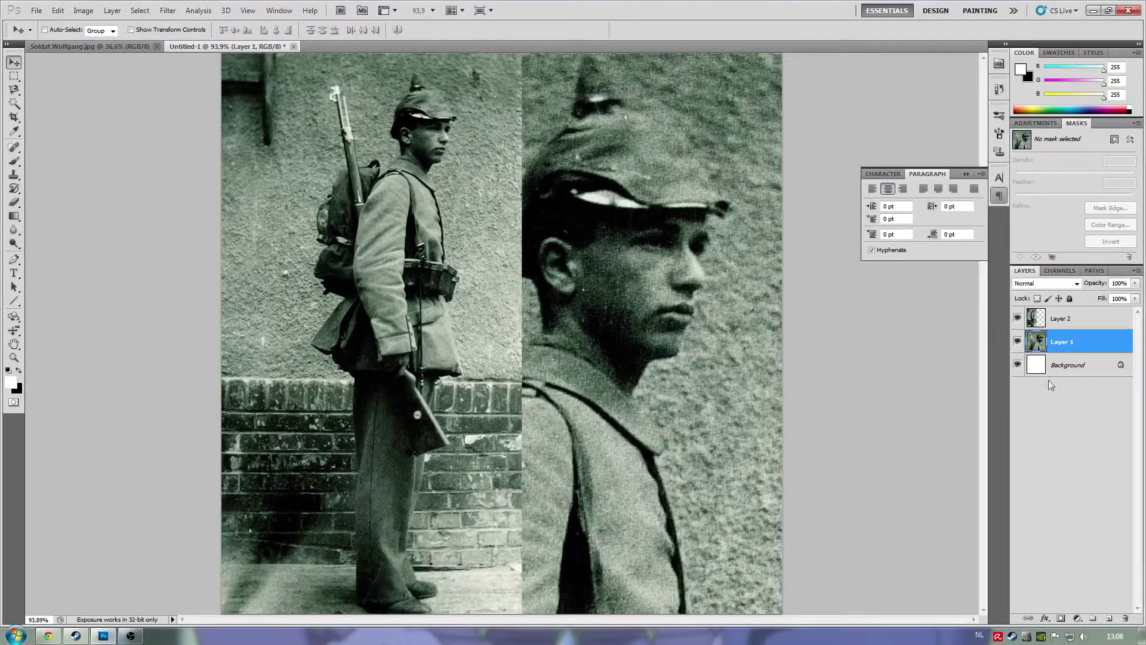
Add a layer mask to Layer 2 and drag a black-and-white gradient across the seam.
left_click(1066, 325)
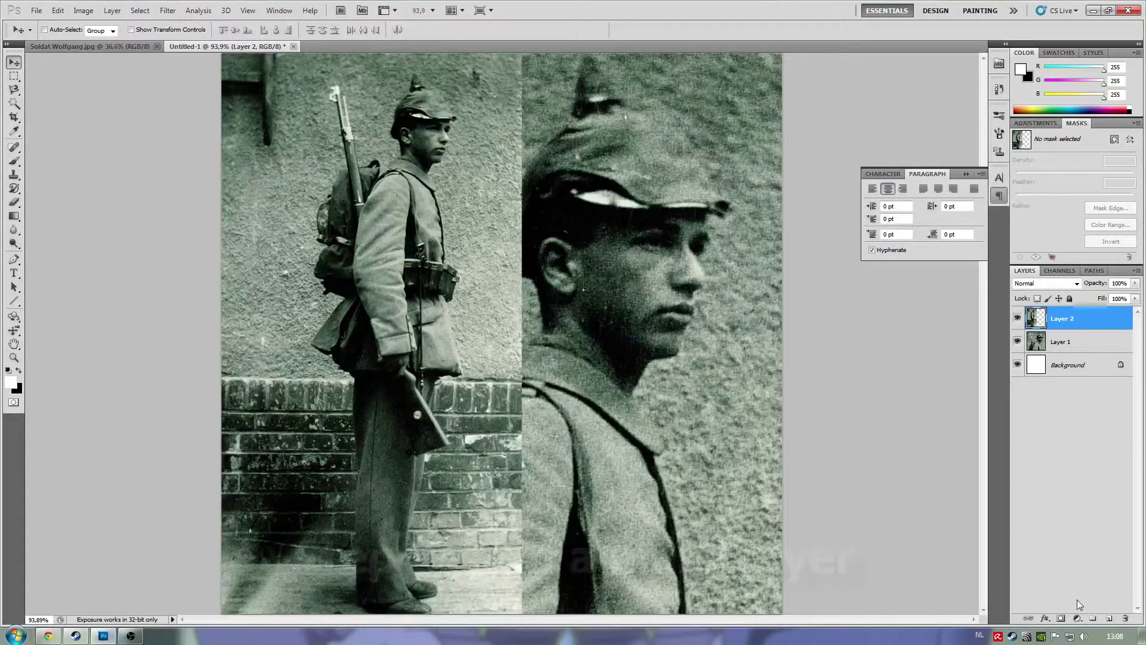
left_click(1061, 619)
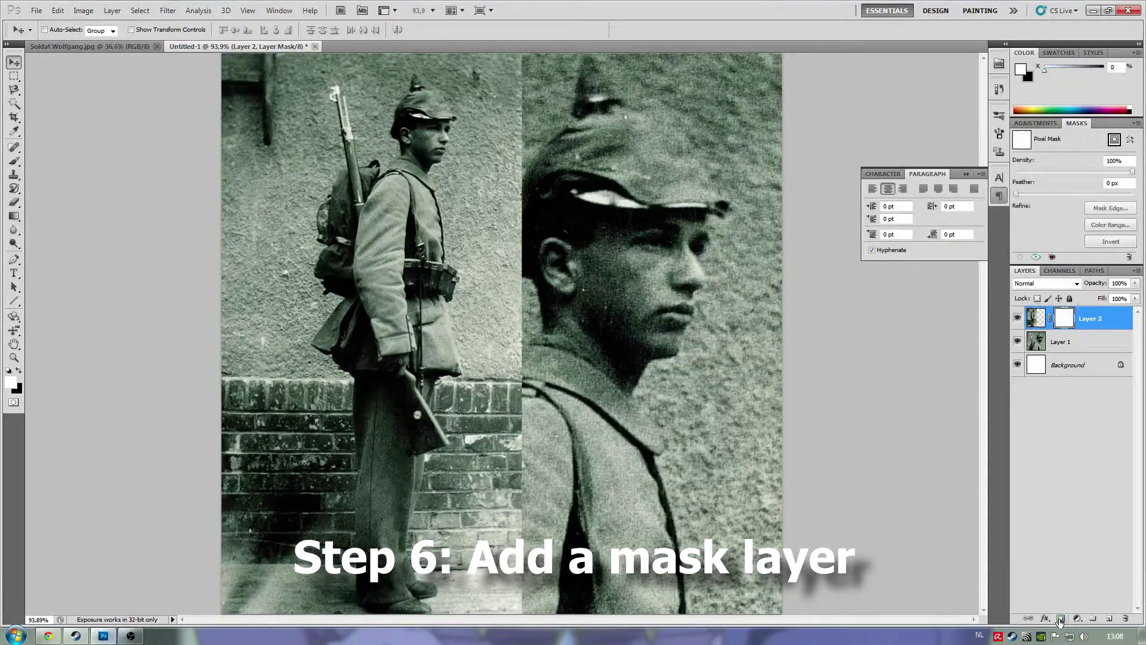
left_click(14, 216)
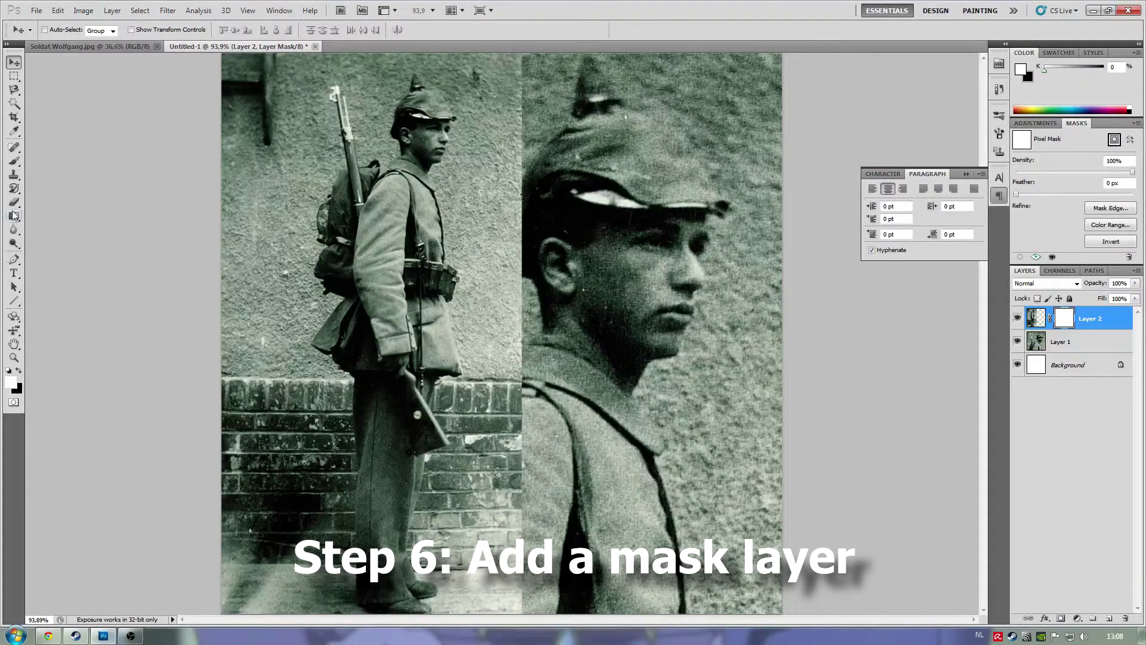
left_click(90, 30)
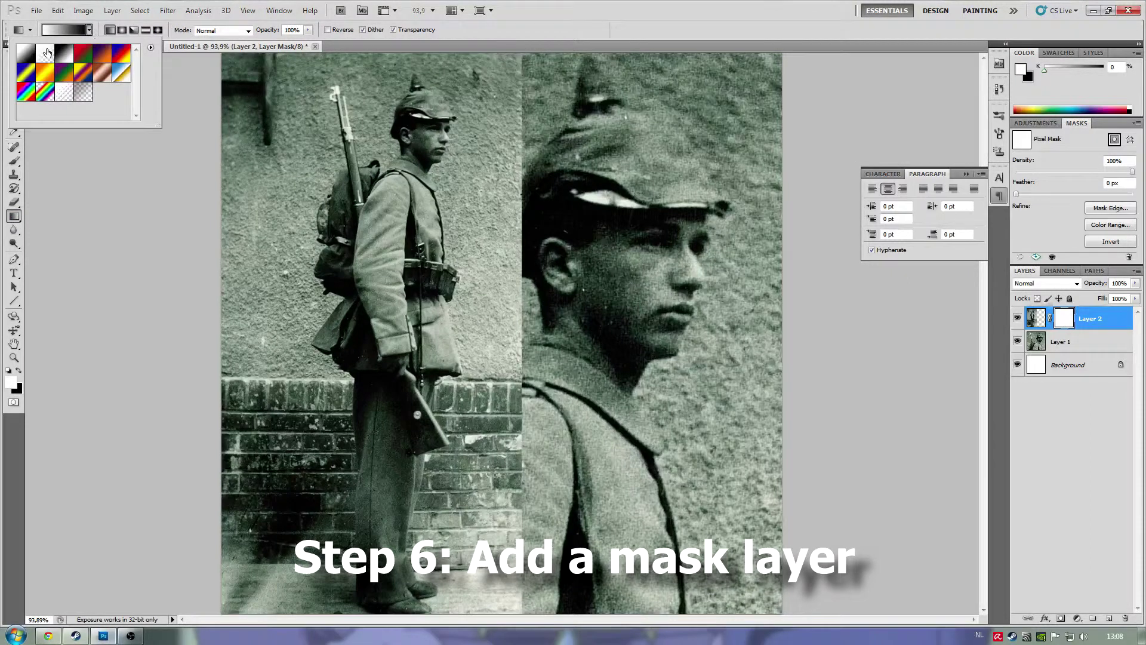
left_click(85, 31)
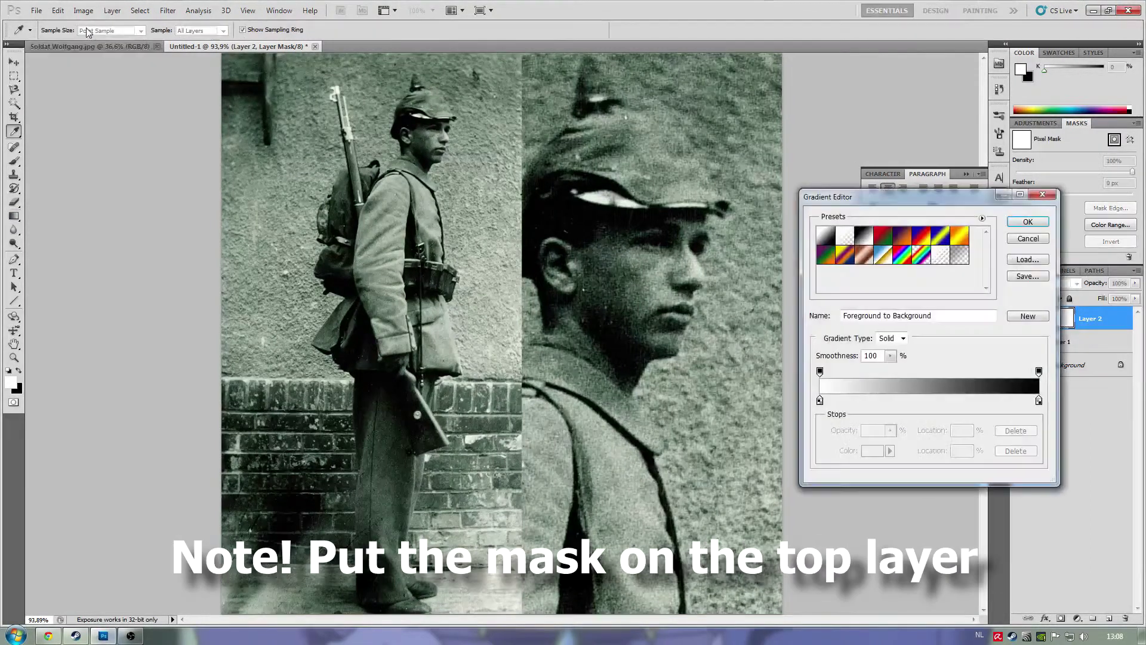
left_click(1037, 240)
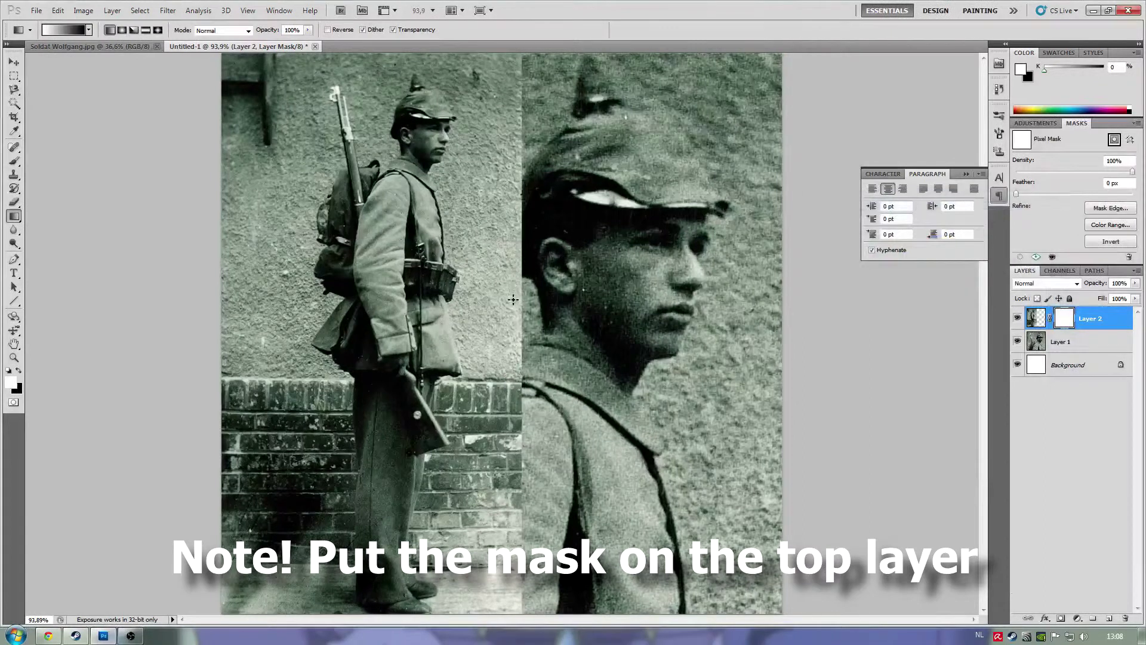
left_click_drag(523, 320, 544, 322)
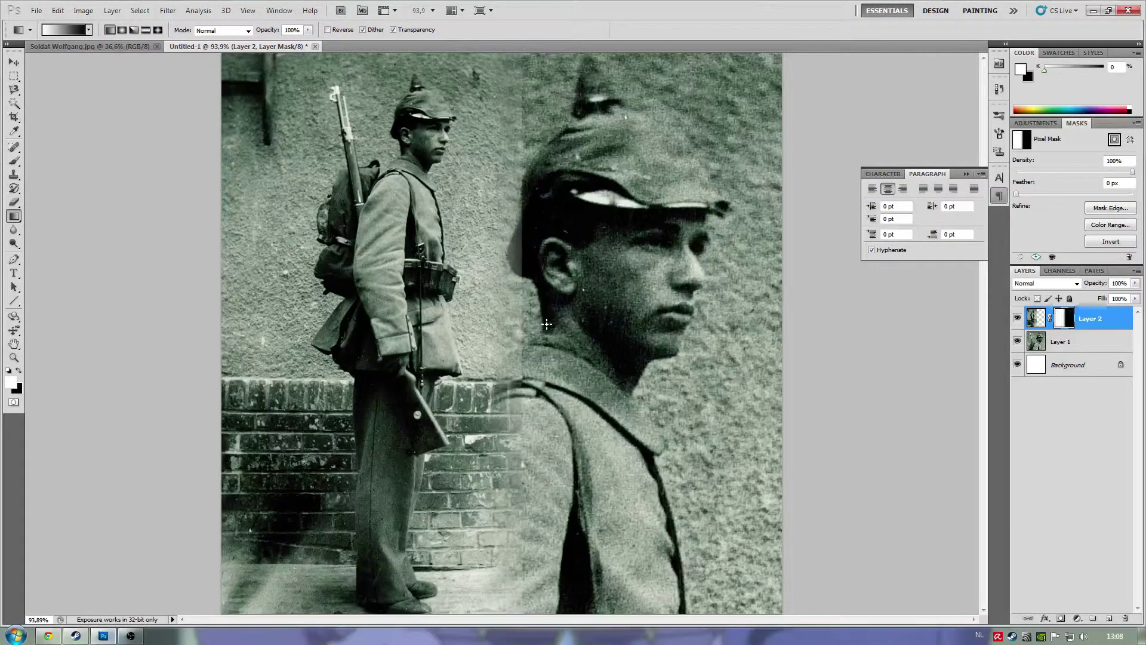
Redraw Layer 2's mask gradient with a shorter drag across the seam between the photos.
scroll(535, 294, "up", 2)
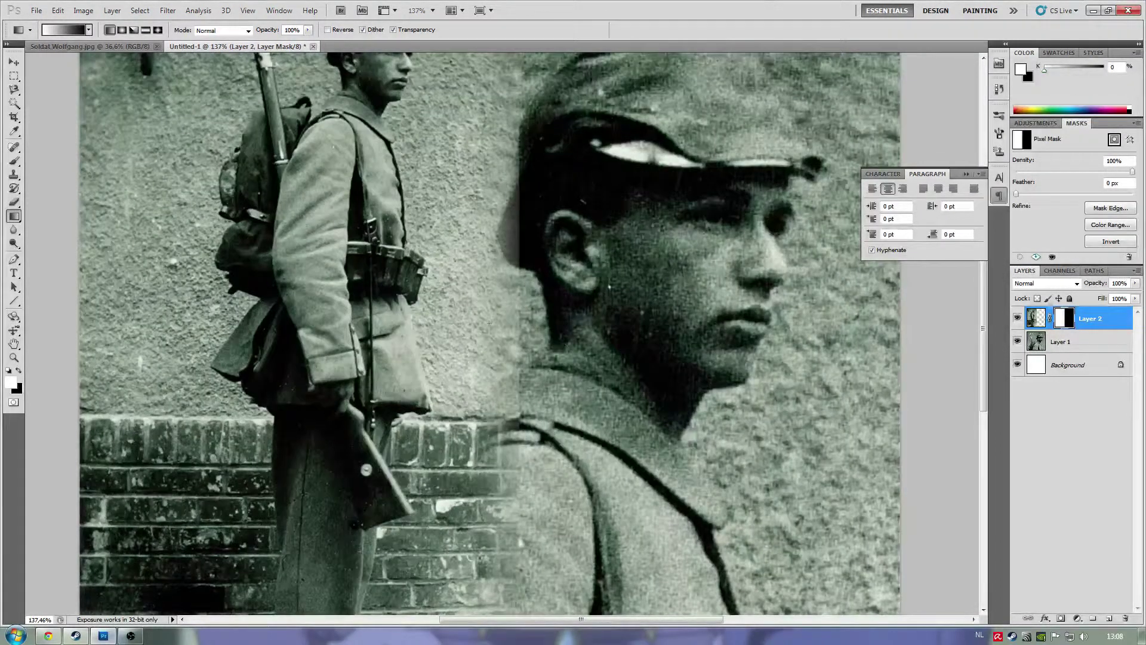
left_click_drag(488, 322, 445, 317)
scroll(516, 329, "down", 3)
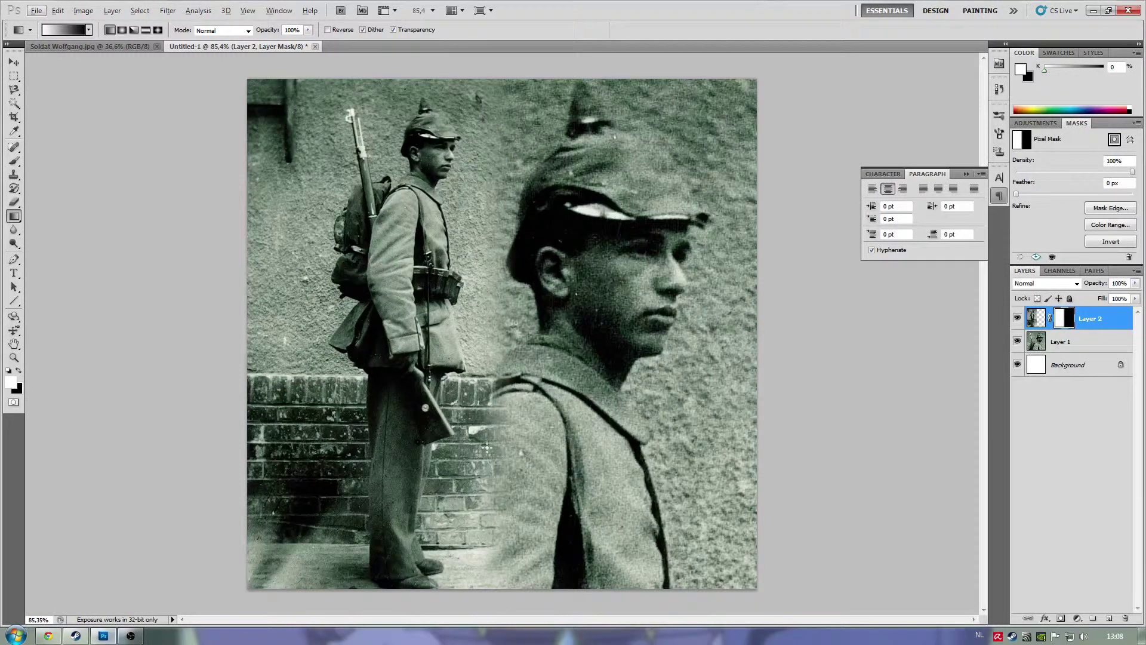
Scale Layer 2's image to about 96% and slide the face close-up to the left.
key("m")
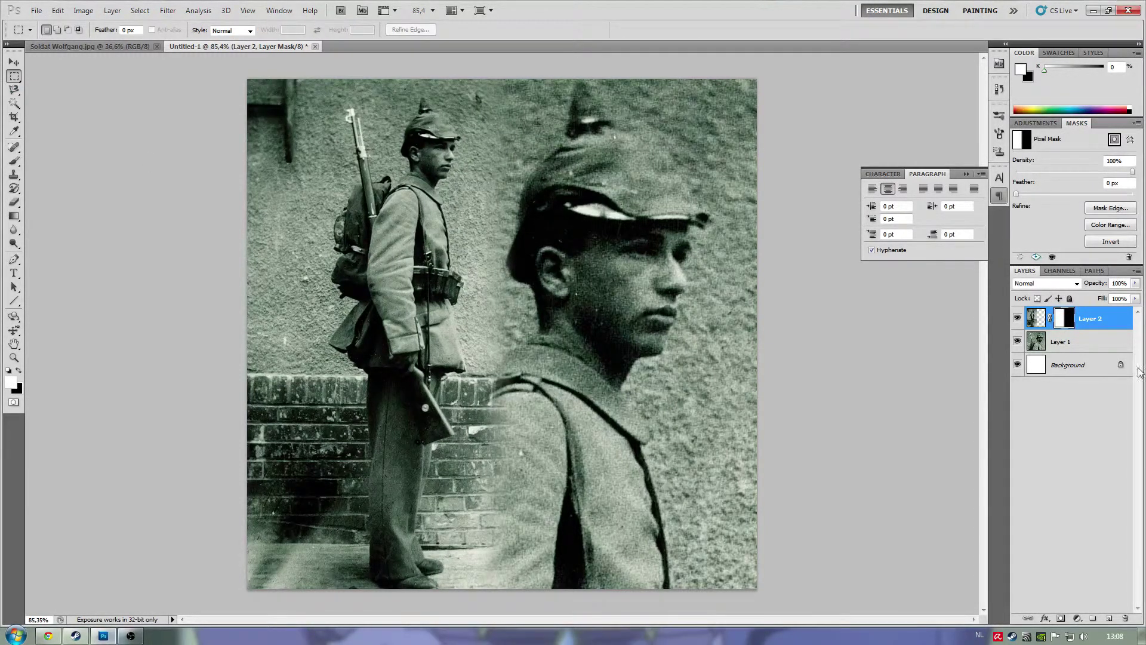
left_click(1035, 318)
key("ctrl+t")
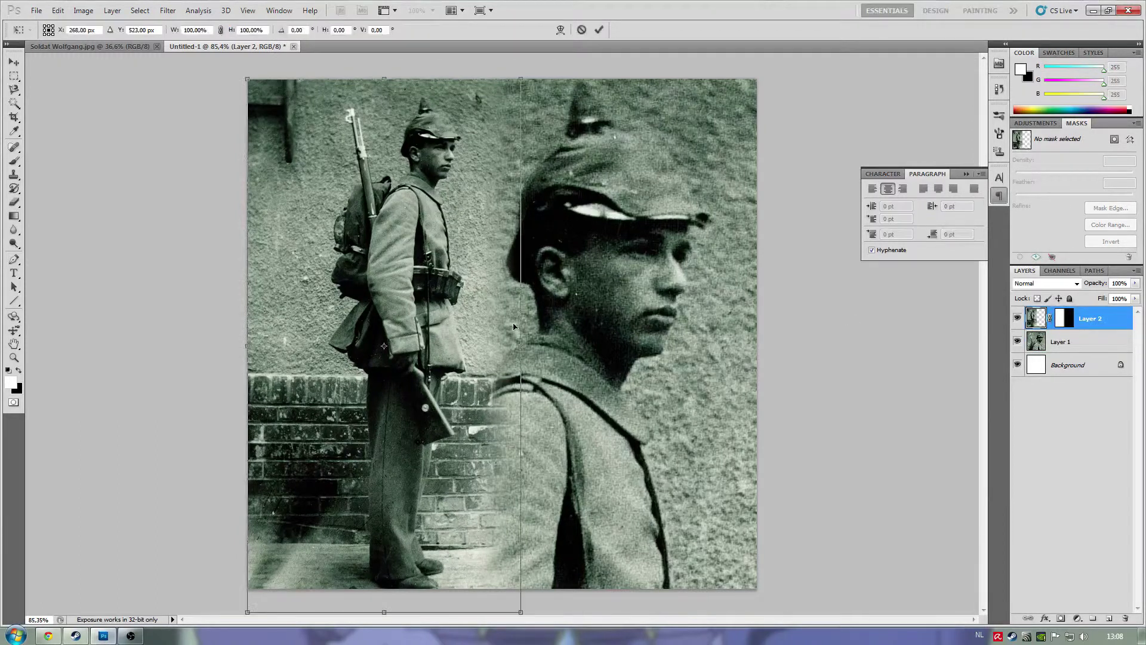
left_click_drag(515, 511, 508, 497)
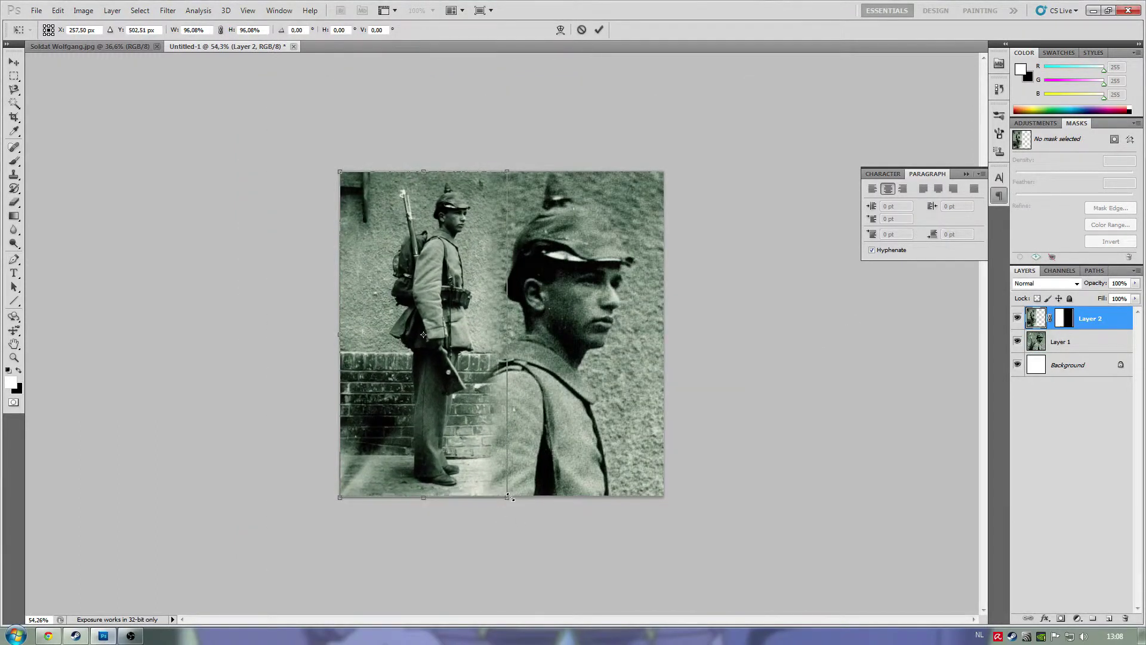
left_click(15, 64)
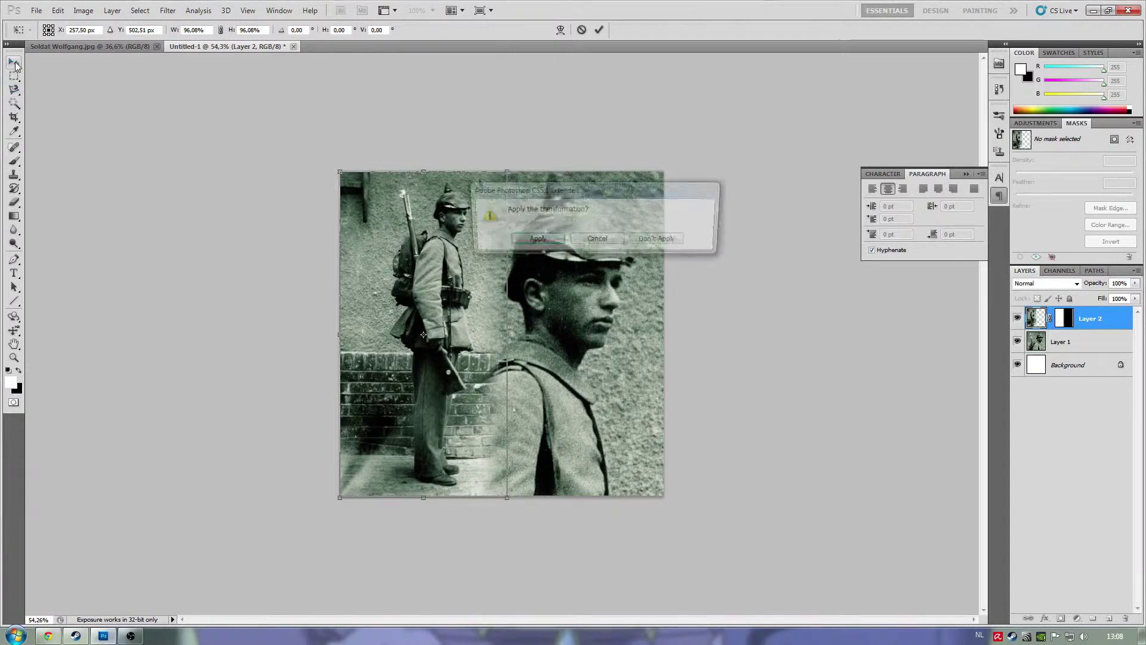
left_click(538, 238)
key("ctrl+0")
mouse_move(409, 249)
left_mouse_down()
mouse_move(353, 247)
mouse_move(361, 267)
mouse_move(404, 265)
left_mouse_up()
Duplicate the masked face layer twice, creating Layer 2 copy and Layer 2 copy 2, and fit the image on screen.
scroll(426, 262, "down", 3)
key("ctrl+j")
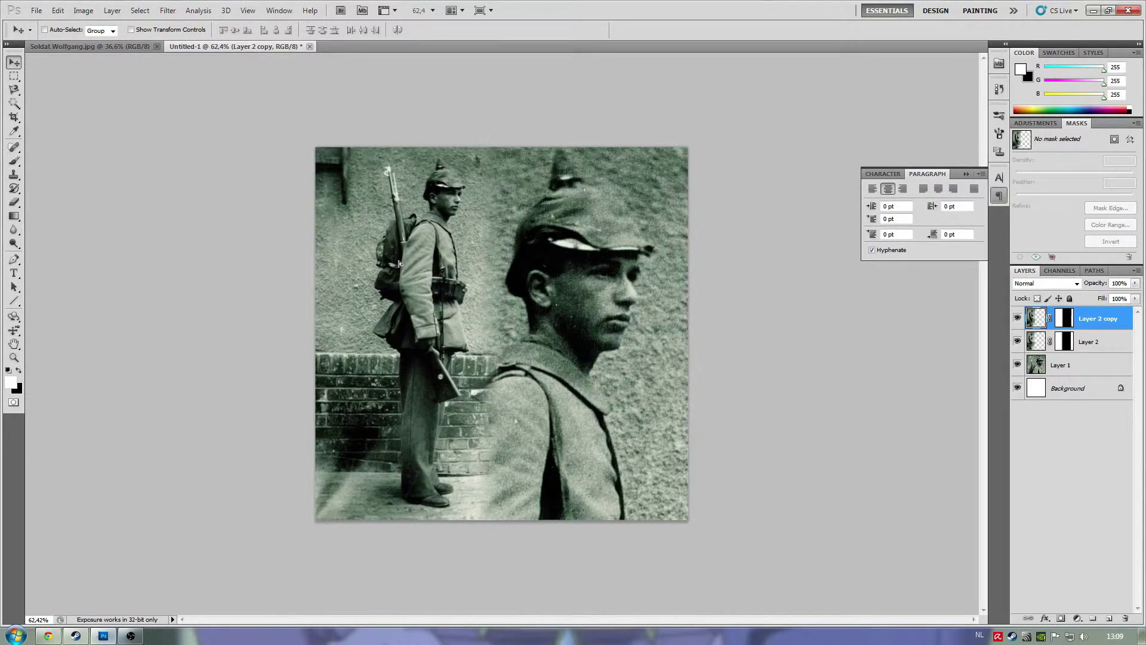
key("ctrl+j")
key("ctrl+0")
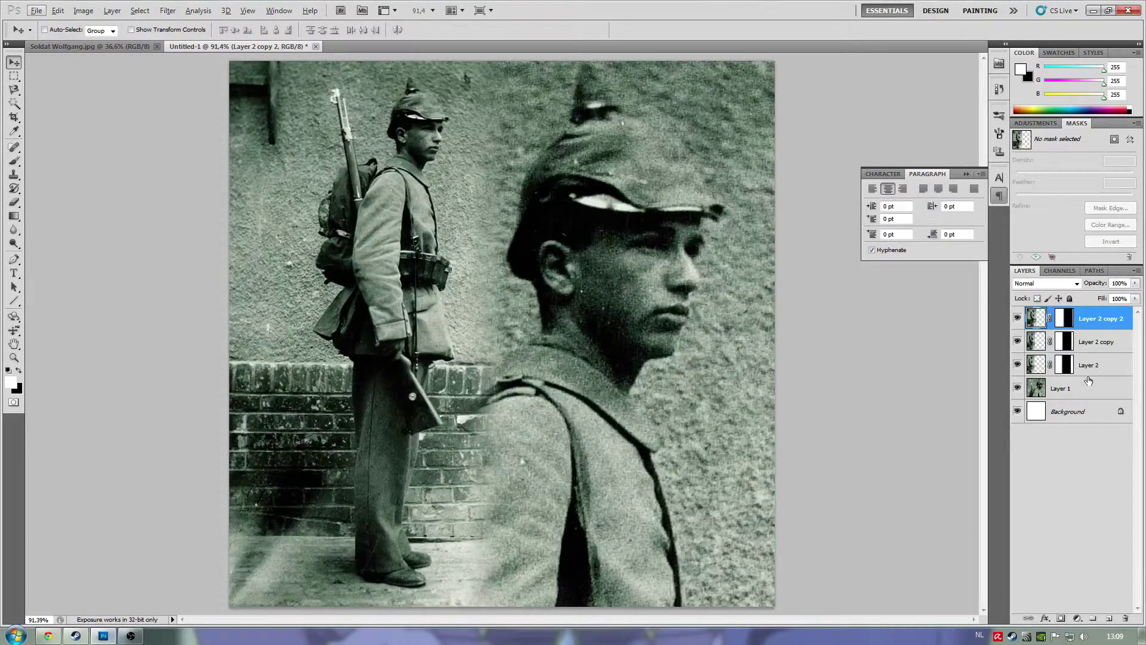
Delete the extra face layers Layer 2 copy and Layer 2.
left_click(1070, 391)
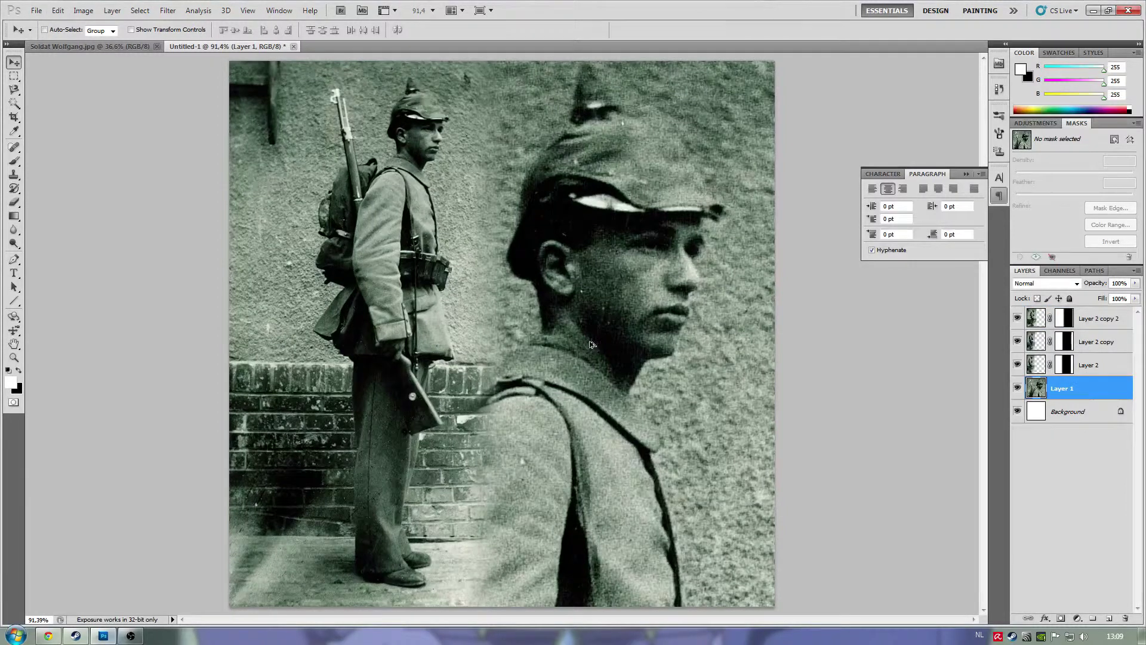
key("ctrl+minus")
left_click(1099, 350)
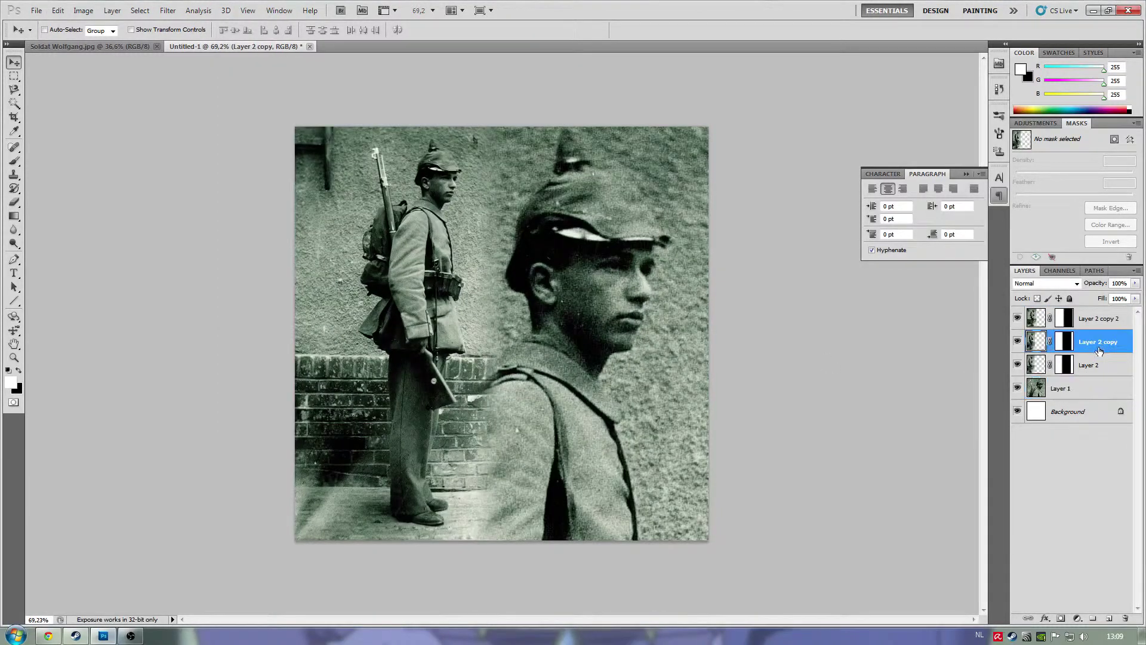
left_click(1093, 365, "shift")
key("Delete")
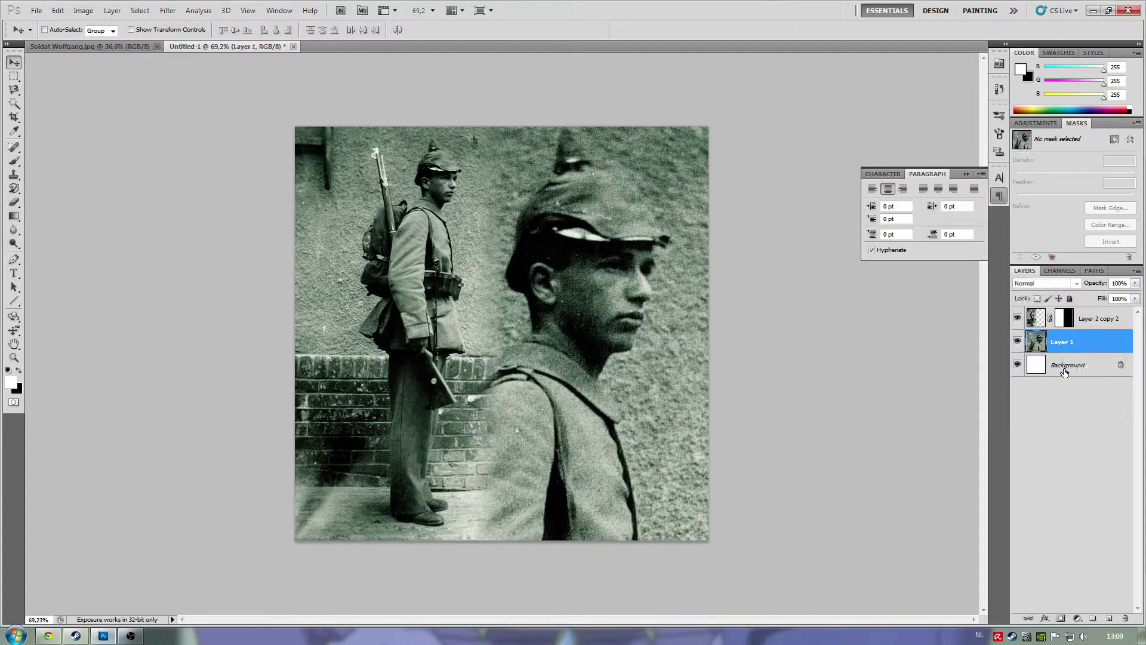
Reposition the full soldier photo on Layer 1 and delete the white Background layer.
mouse_move(575, 327)
left_mouse_down()
mouse_move(600, 340)
mouse_move(571, 341)
left_mouse_up()
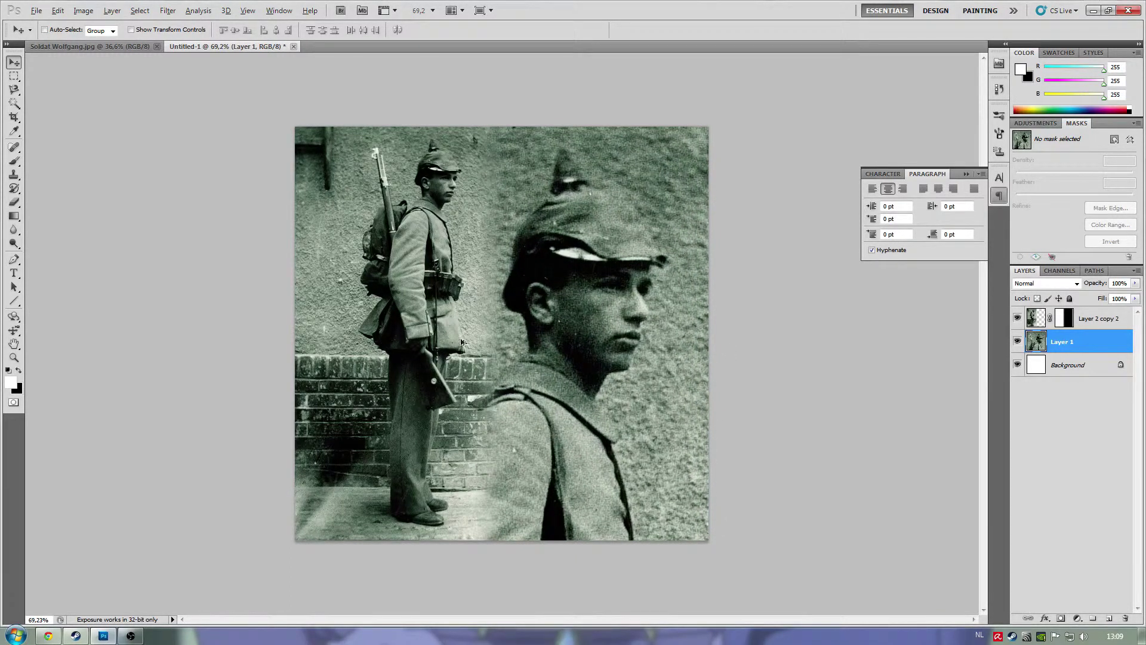
left_click_drag(597, 379, 588, 425)
key("ctrl+z")
left_click(1058, 371)
key("Delete")
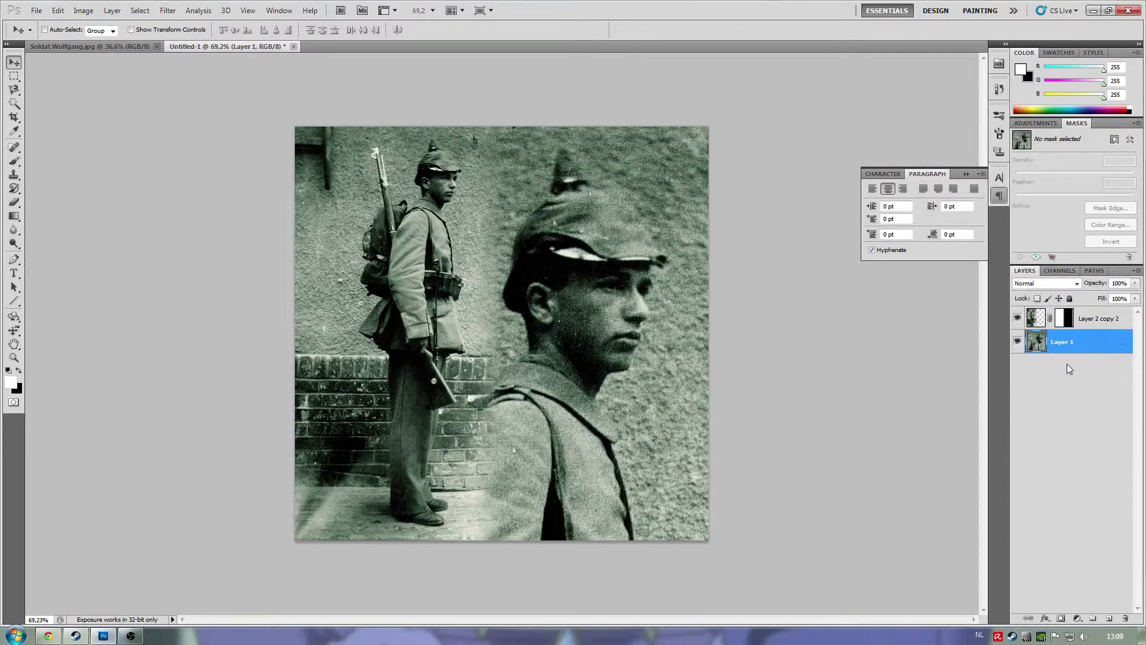
left_click(1086, 320)
Merge Layer 2 copy 2 and Layer 1 with Merge Visible, then zoom in to inspect the blend.
left_click(1087, 341, "ctrl")
right_click(1092, 338)
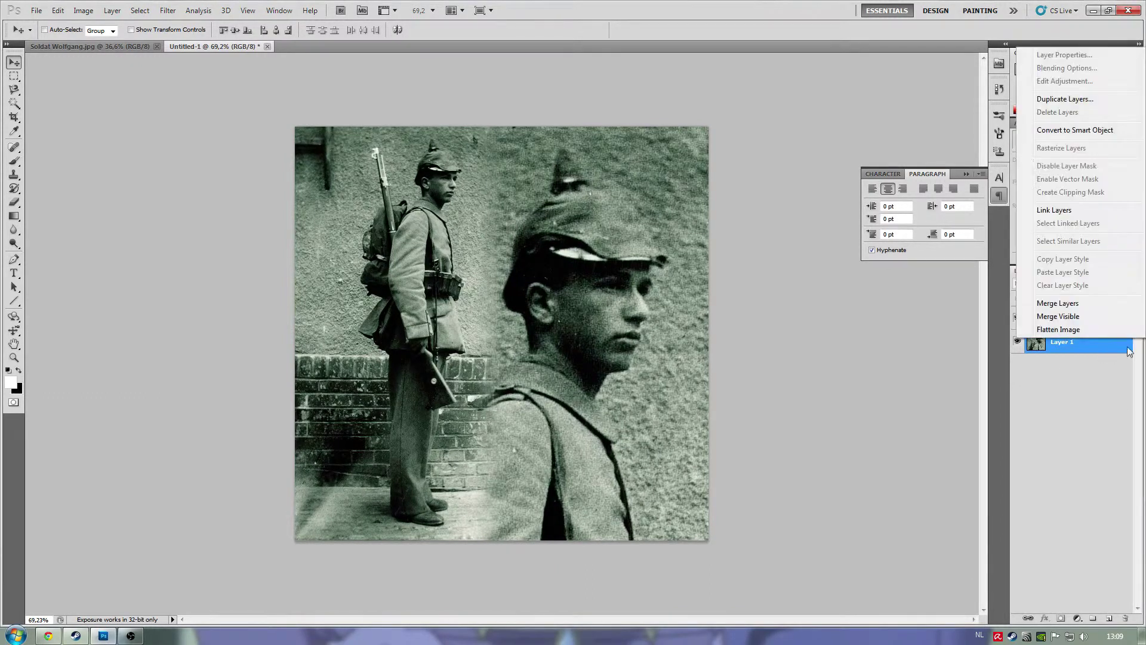
left_click(1110, 320)
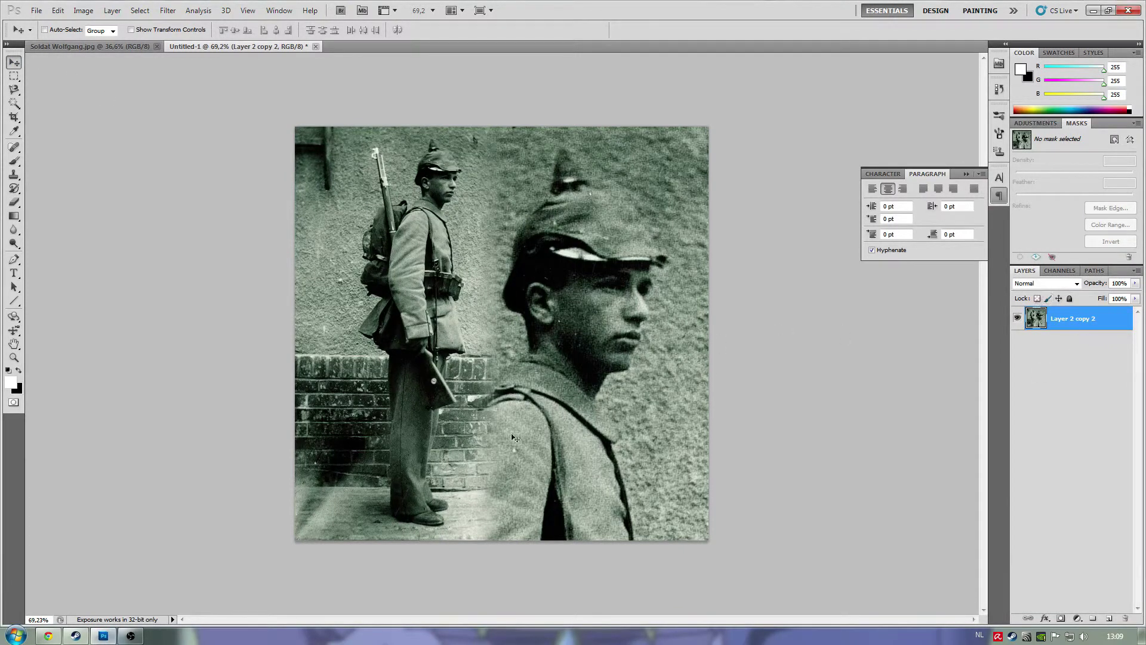
scroll(535, 376, "up", 3)
scroll(477, 339, "up", 3)
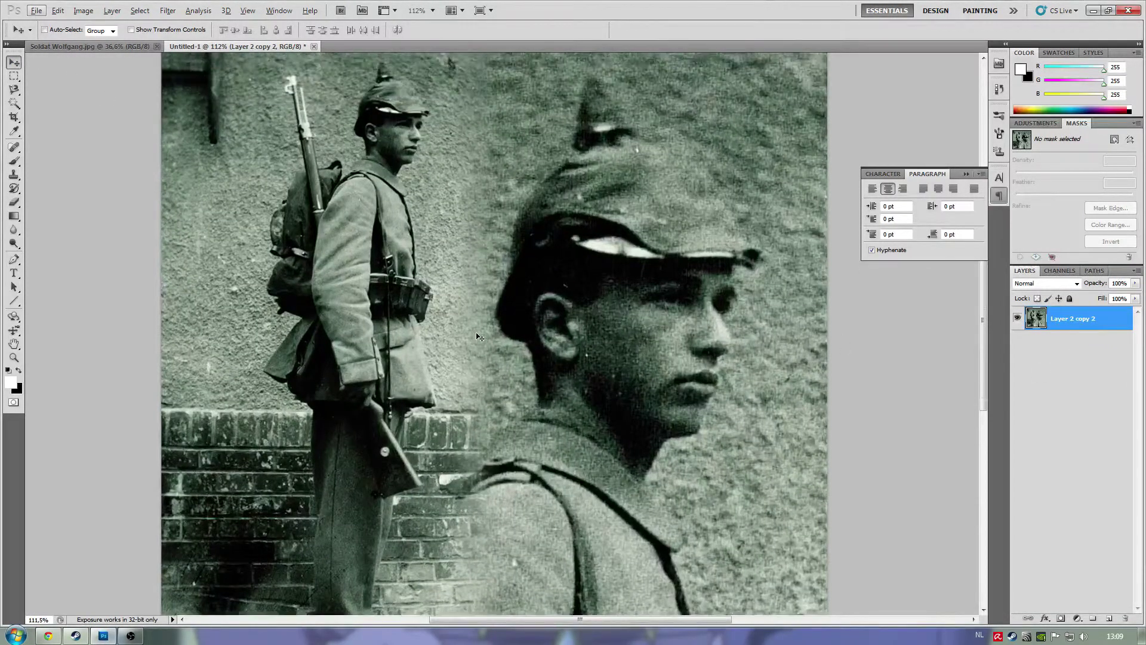